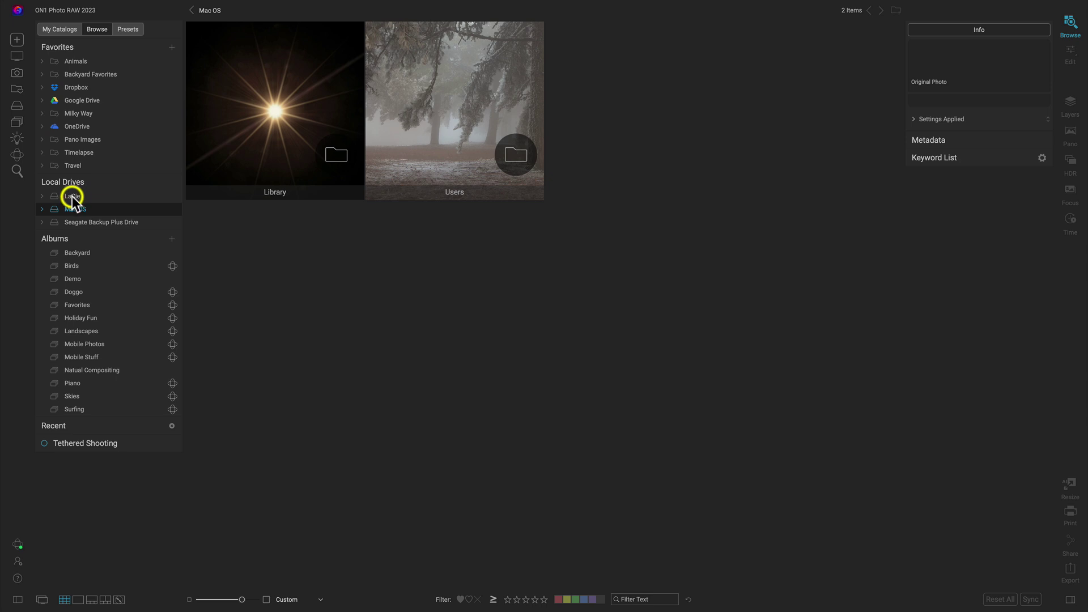
Browse to the LaCie drive's Quick Start Course folder and select the Wildlife.cr2 fox photo.
{"action": "left_click", "coordinate": [74, 196]}
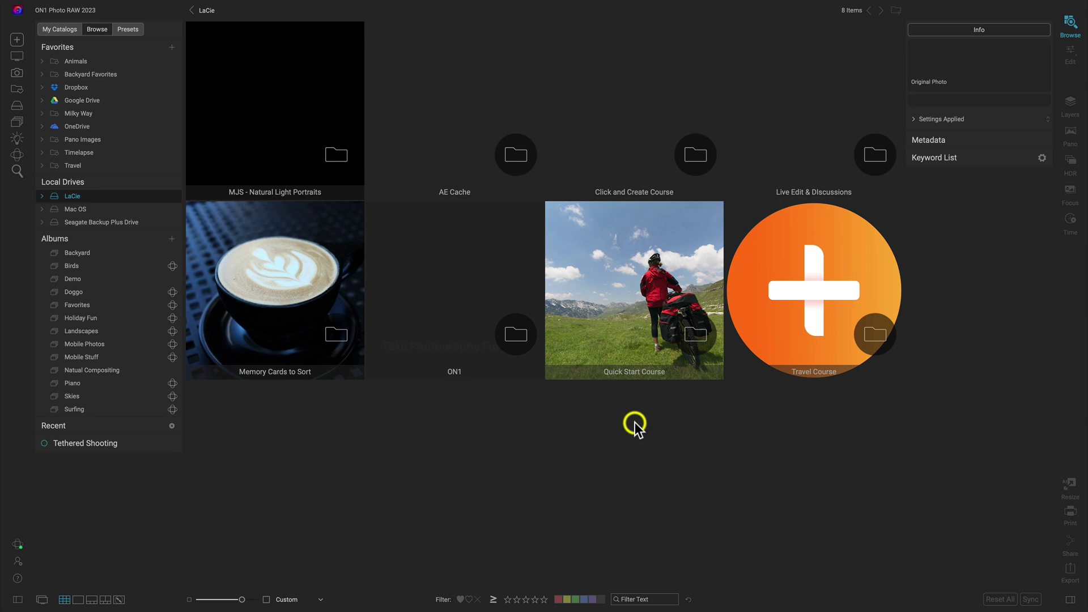
{"action": "double_click", "coordinate": [634, 322]}
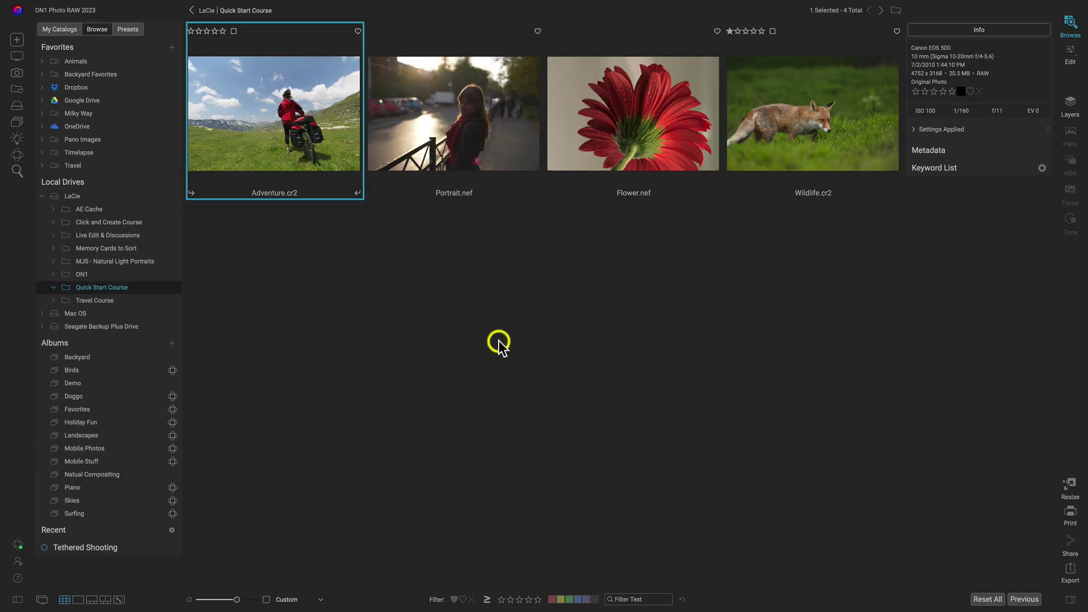
{"action": "left_click", "coordinate": [79, 313]}
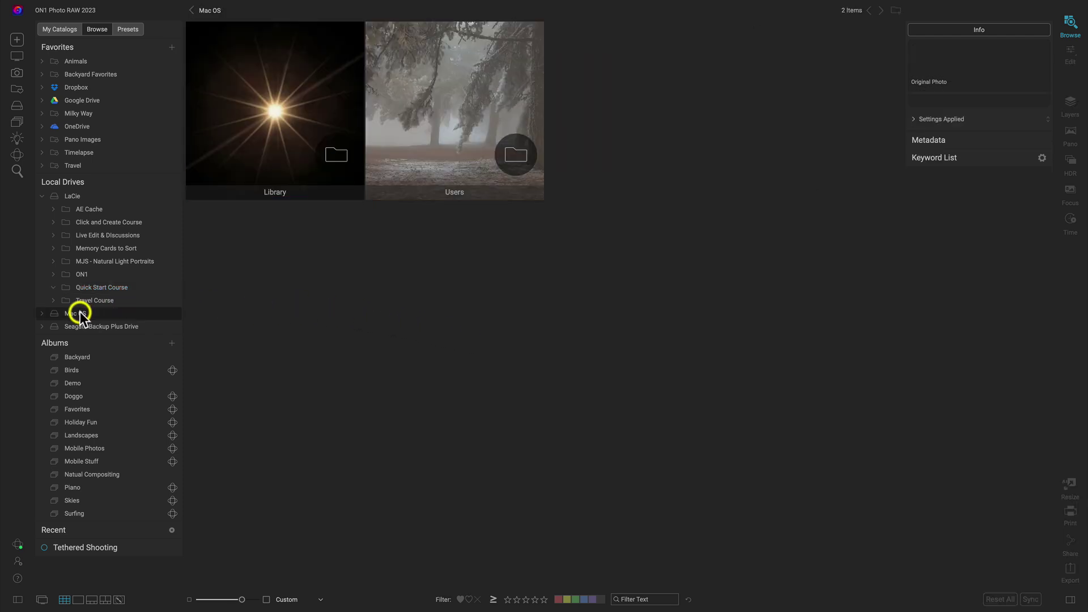
{"action": "left_click", "coordinate": [42, 196]}
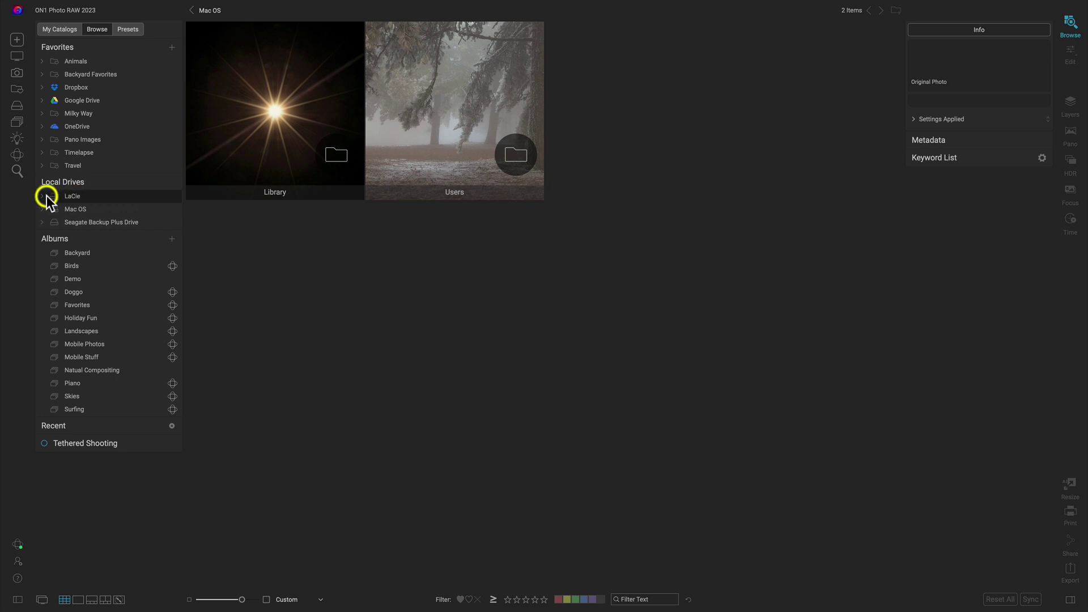
{"action": "left_click", "coordinate": [41, 196]}
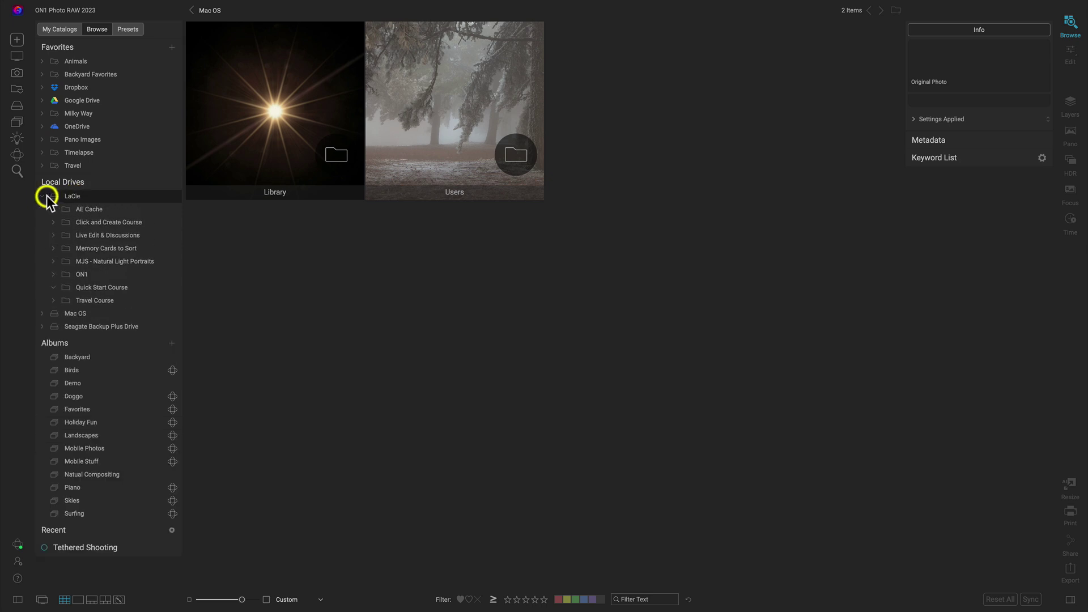
{"action": "left_click", "coordinate": [55, 261]}
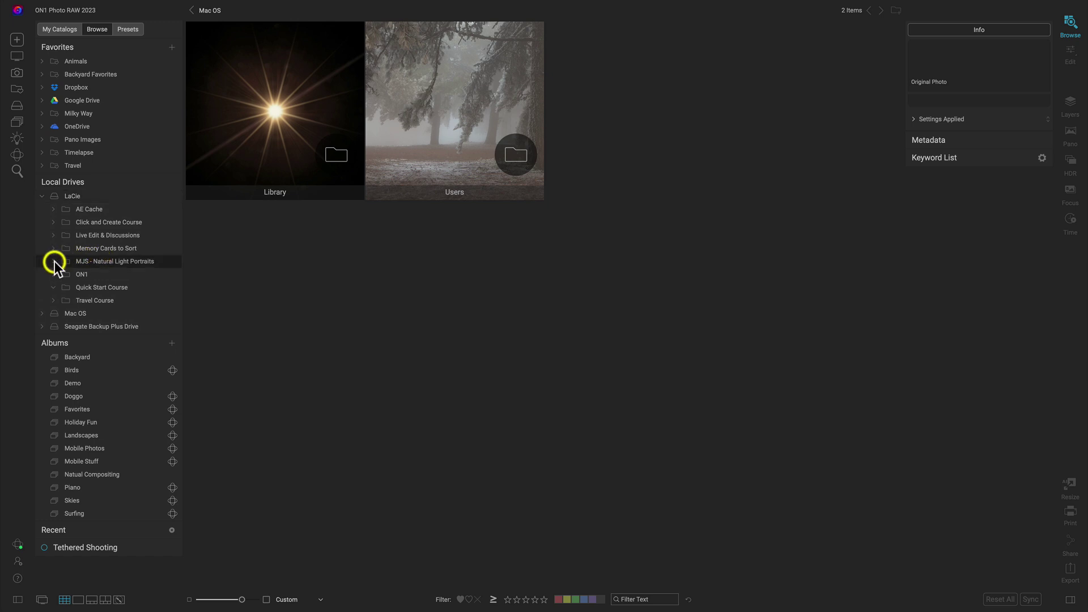
{"action": "left_click", "coordinate": [54, 261]}
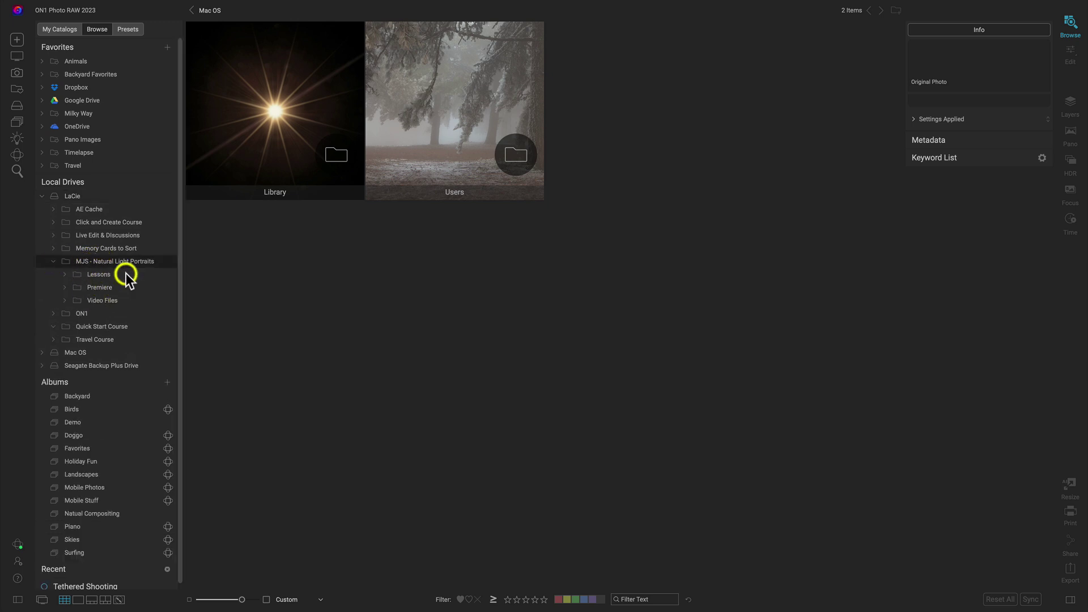
{"action": "left_click", "coordinate": [92, 326]}
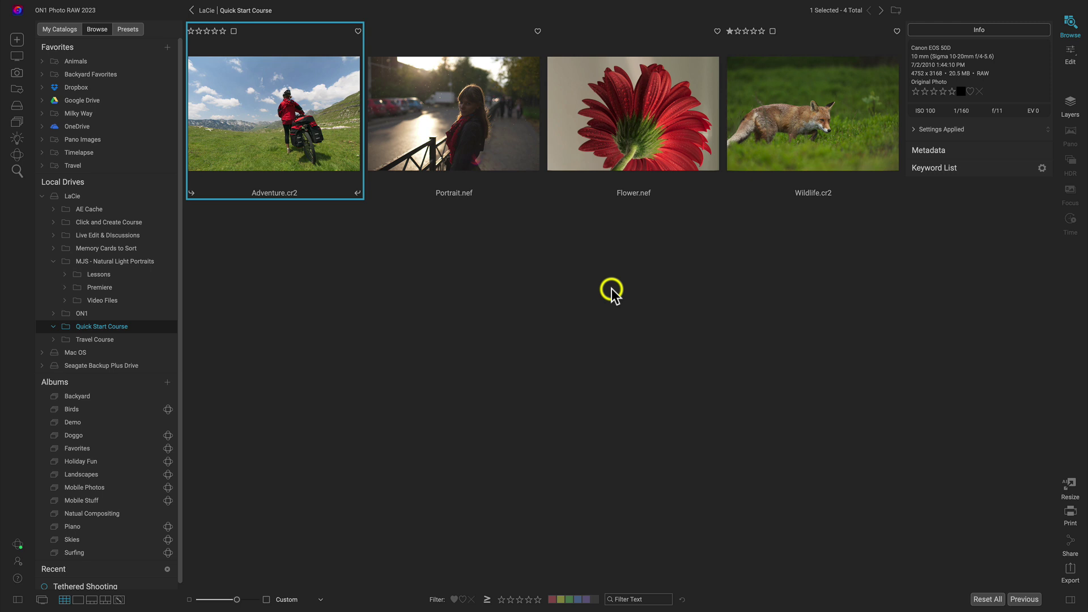
{"action": "left_click", "coordinate": [828, 146]}
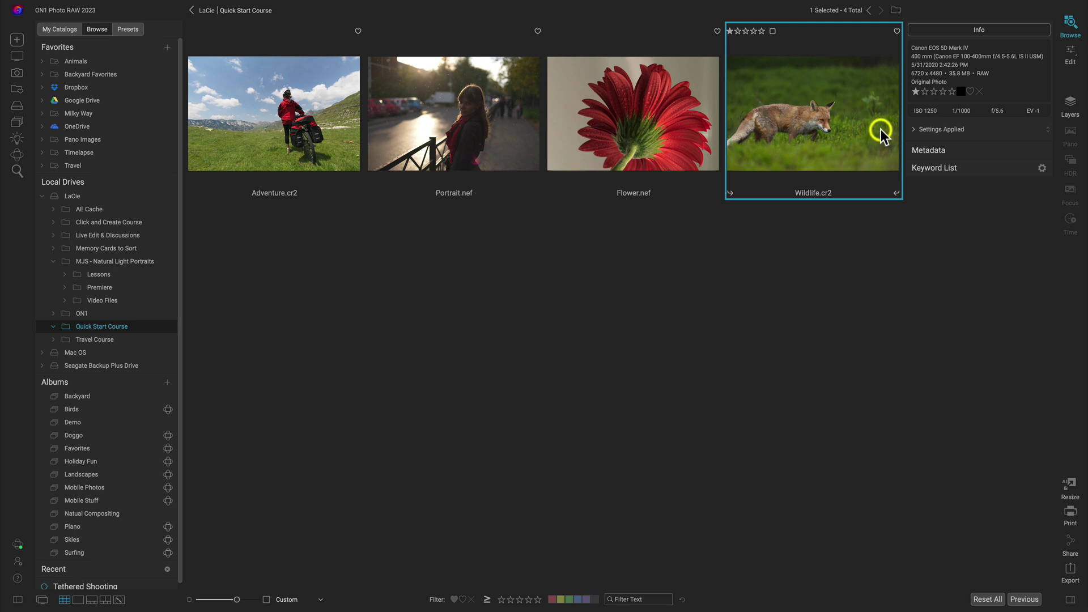
Open Wildlife.cr2 in the Edit module to reach the Develop tone settings.
{"action": "left_click", "coordinate": [1069, 55]}
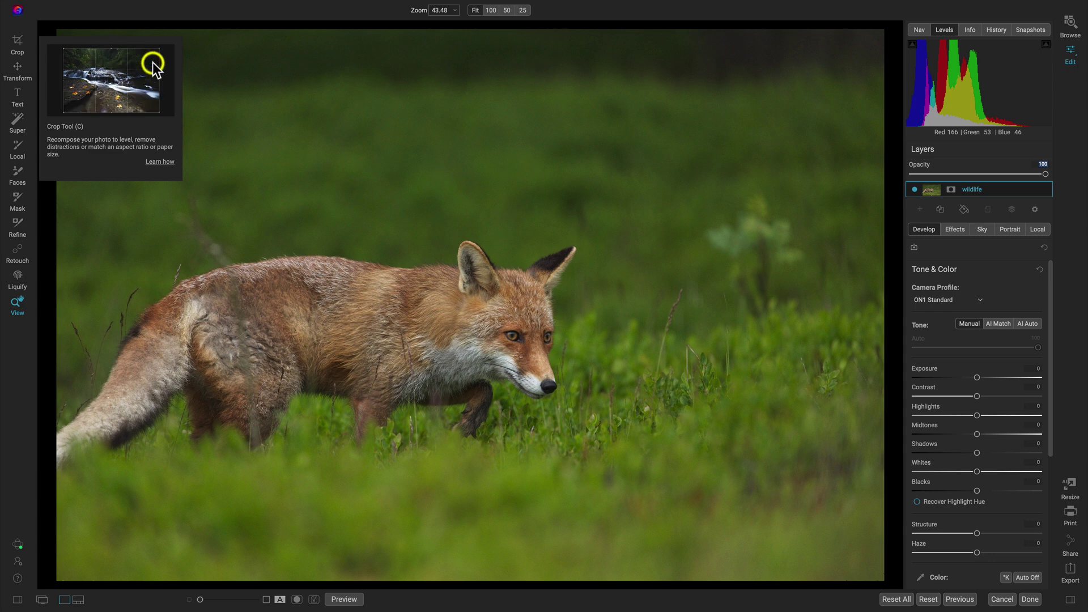
Crop the fox photo by pulling in the top, right and bottom edges, then apply it.
{"action": "key", "text": "c"}
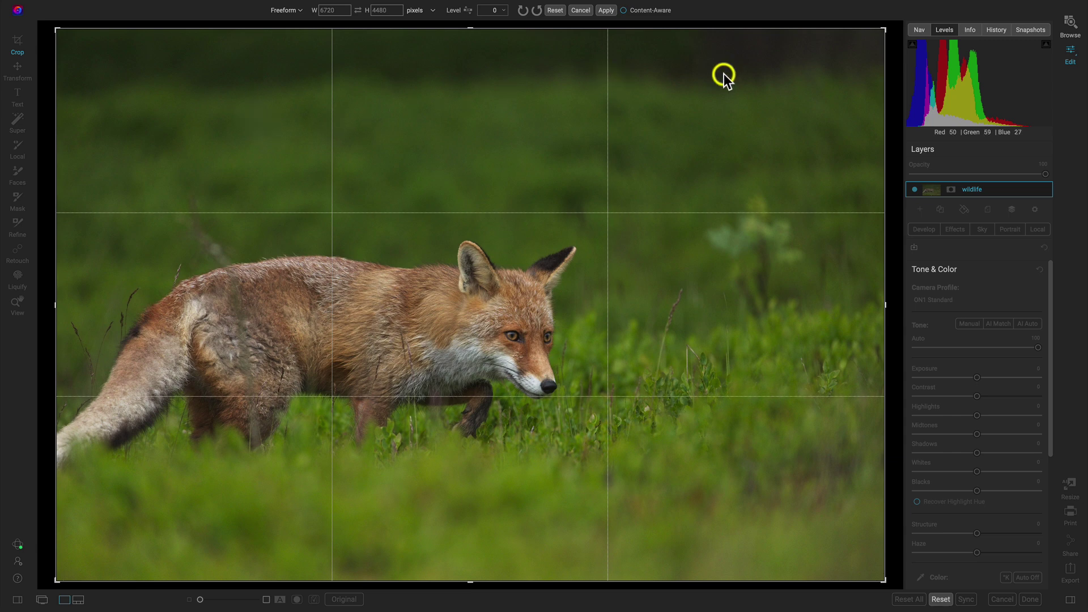
{"action": "left_click_drag", "start_coordinate": [881, 29], "coordinate": [811, 70]}
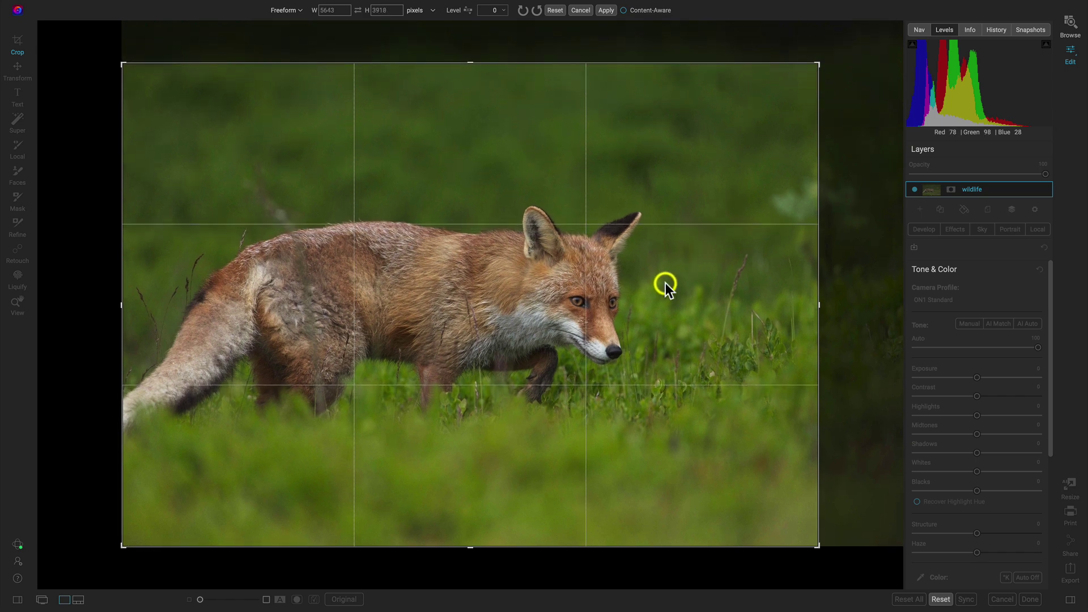
{"action": "left_click_drag", "start_coordinate": [817, 545], "coordinate": [809, 528]}
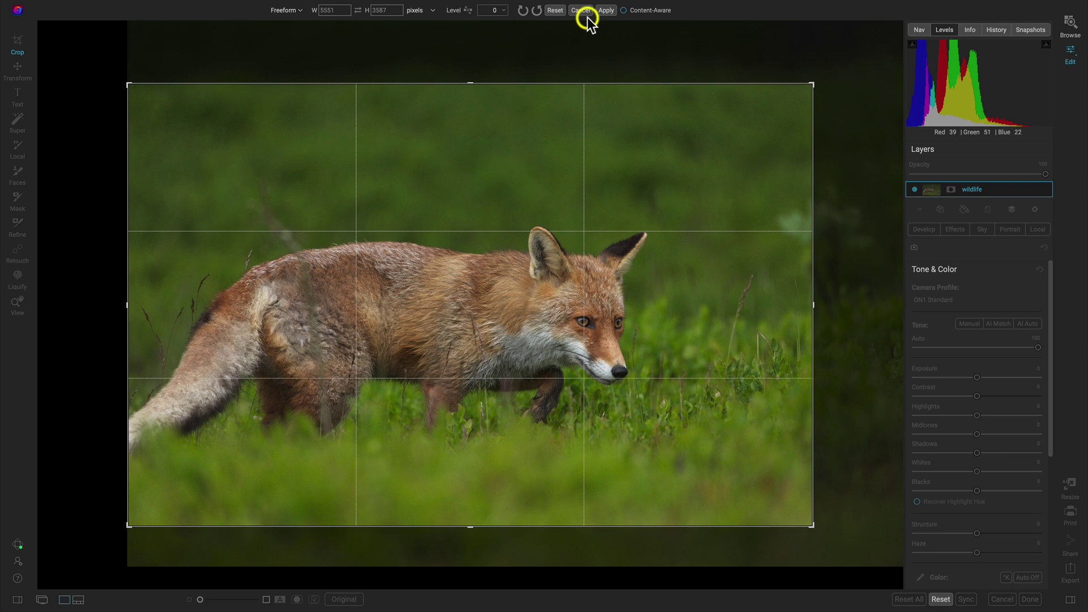
{"action": "left_click", "coordinate": [605, 12]}
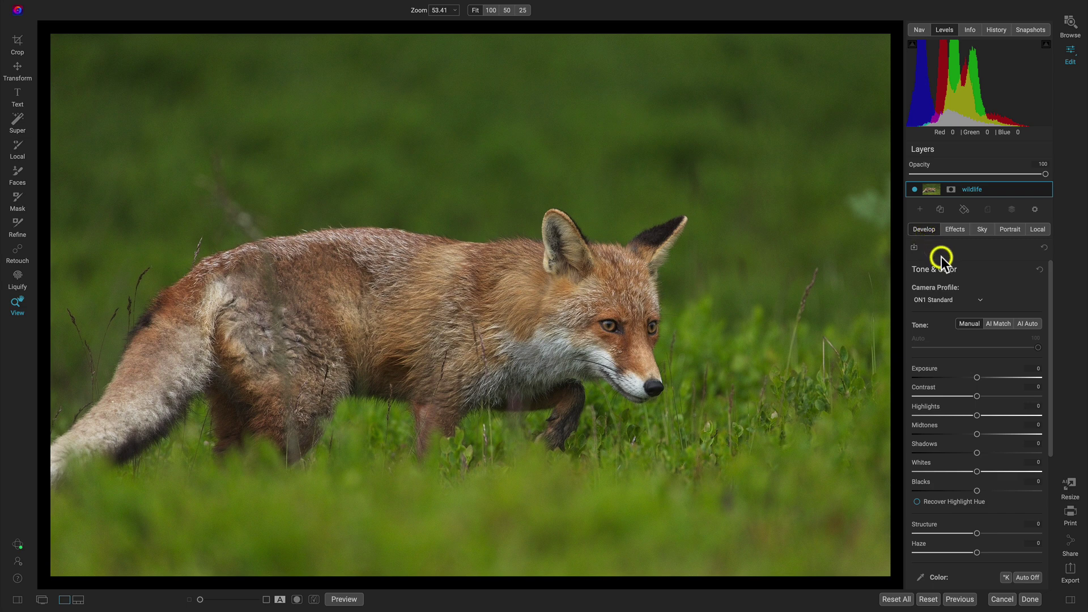
{"action": "left_click", "coordinate": [1023, 270]}
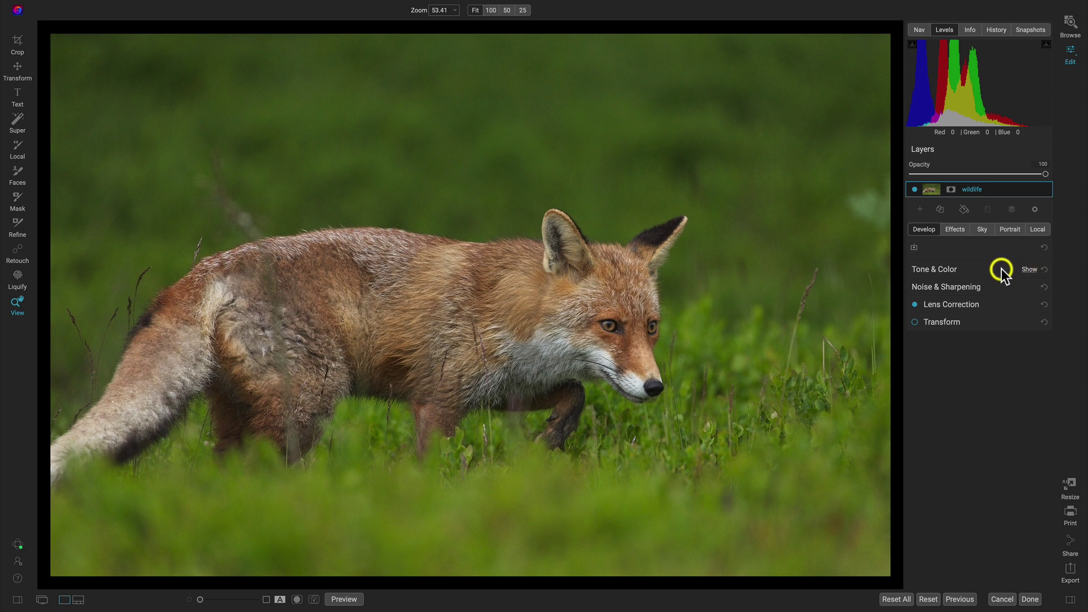
{"action": "left_click", "coordinate": [1026, 270]}
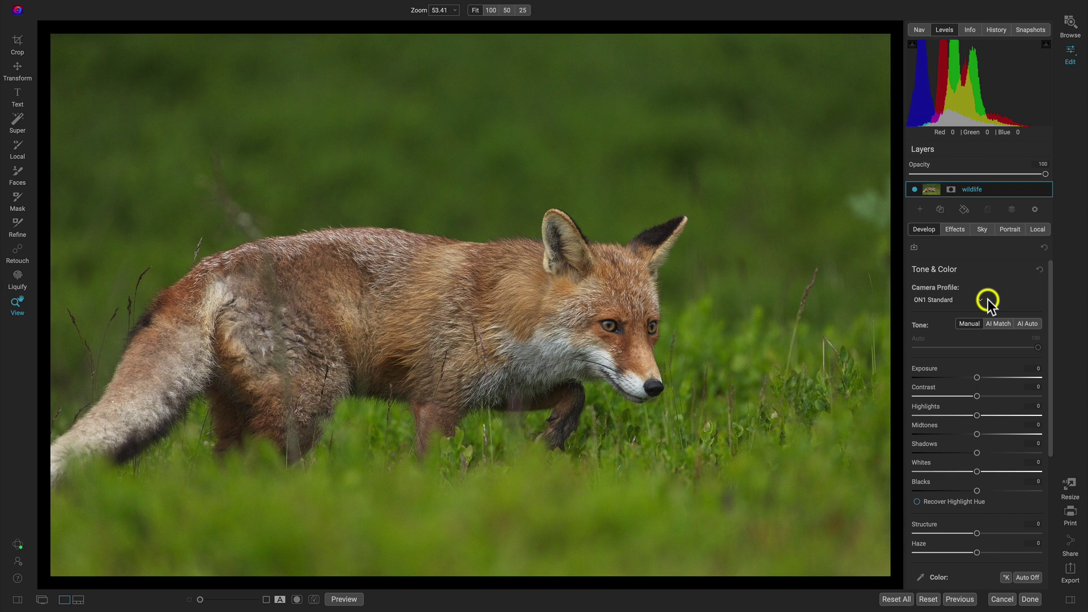
Apply the ON1 Vivid camera profile and compare it against the unedited original.
{"action": "left_click", "coordinate": [945, 298]}
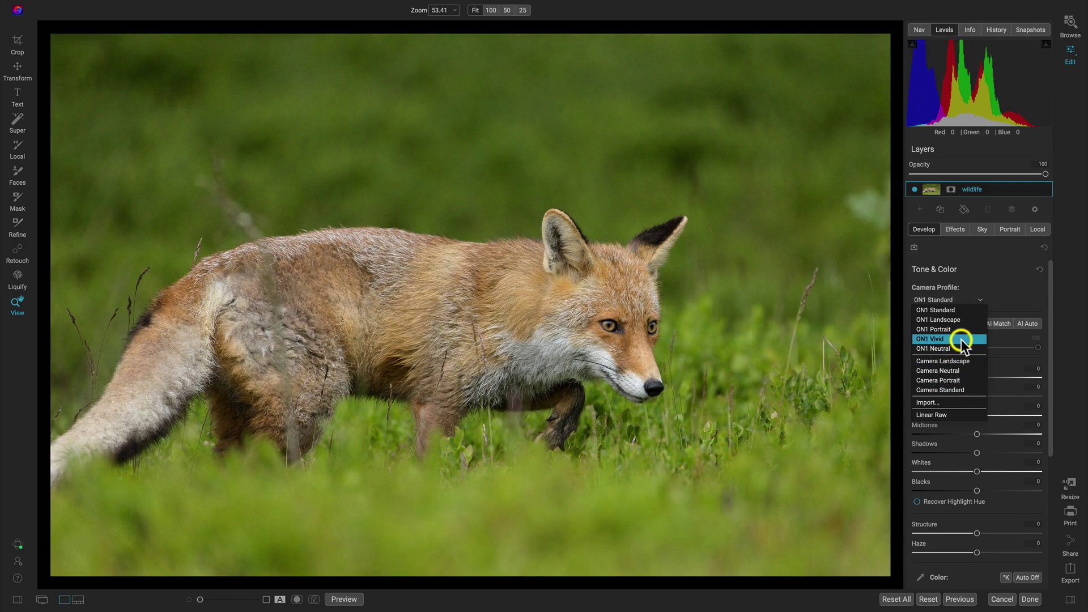
{"action": "left_click", "coordinate": [953, 339]}
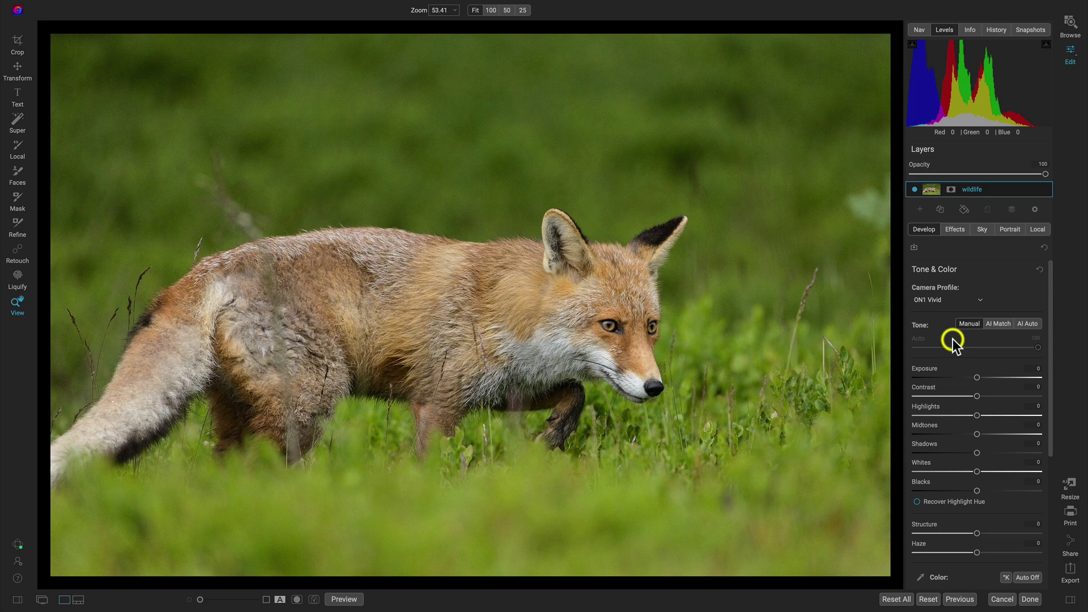
{"action": "left_click", "coordinate": [340, 600]}
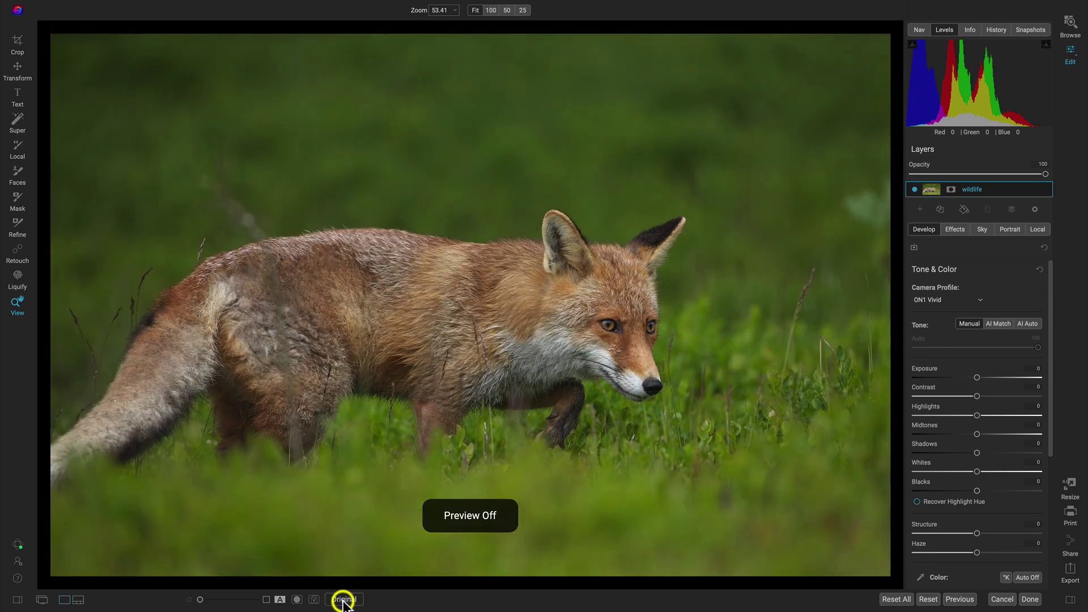
{"action": "left_click", "coordinate": [343, 599]}
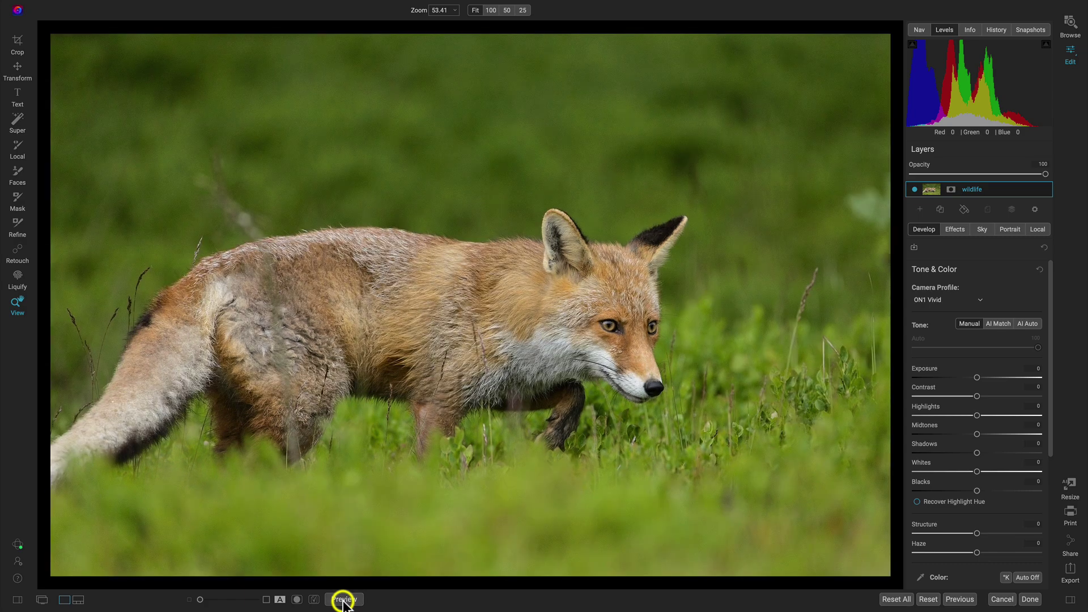
{"action": "left_click", "coordinate": [344, 600]}
{"action": "left_click", "coordinate": [343, 600]}
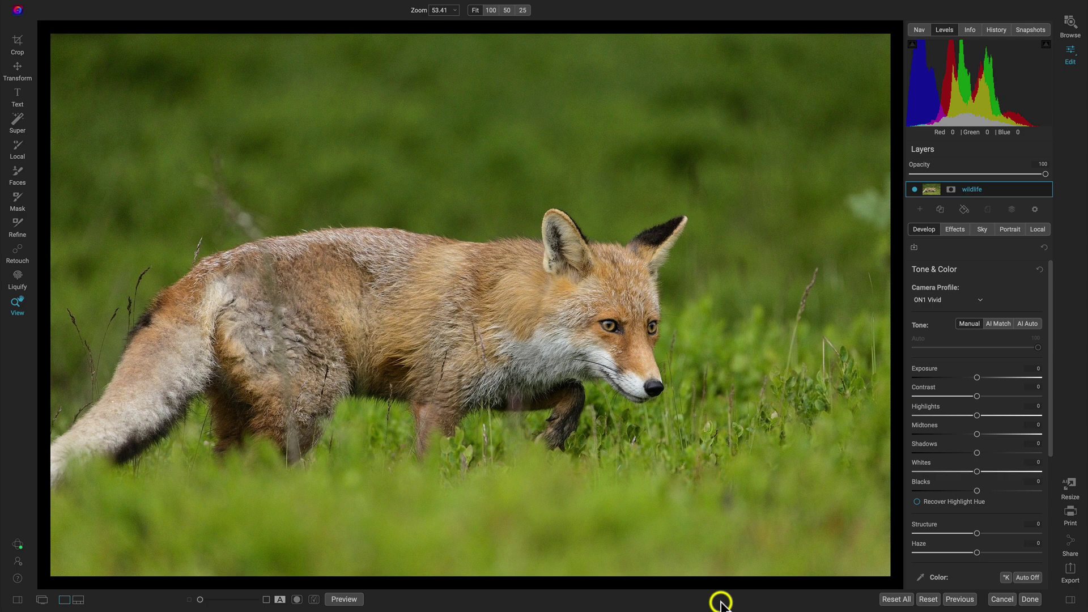
{"action": "key", "text": "backslash"}
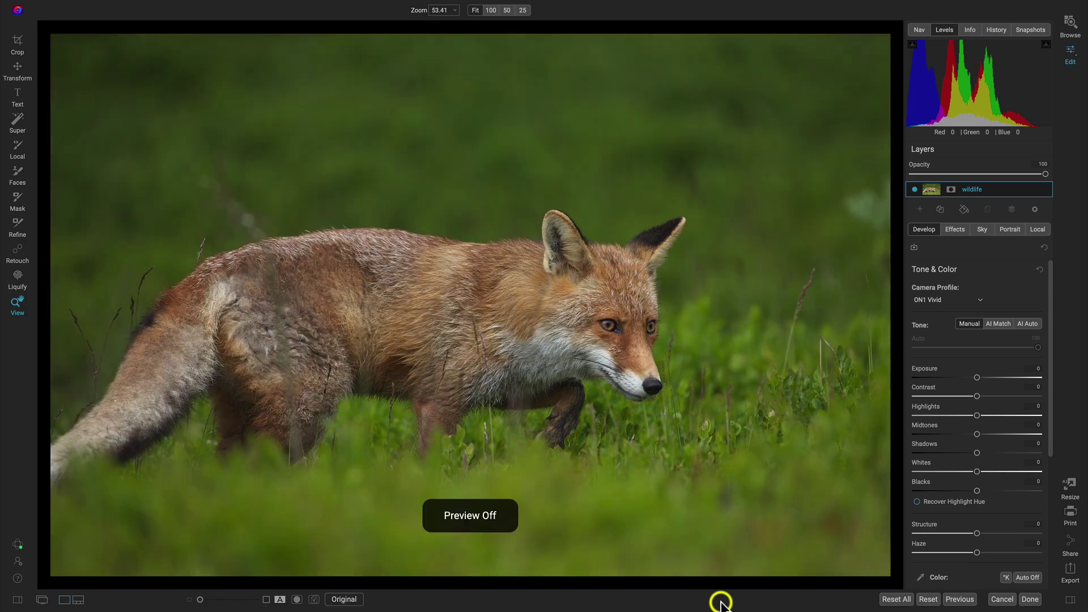
Set Contrast to 12 and Midtones to 5, then compare with the original.
{"action": "key", "text": "backslash"}
{"action": "key", "text": "backslash"}
{"action": "key", "text": "backslash"}
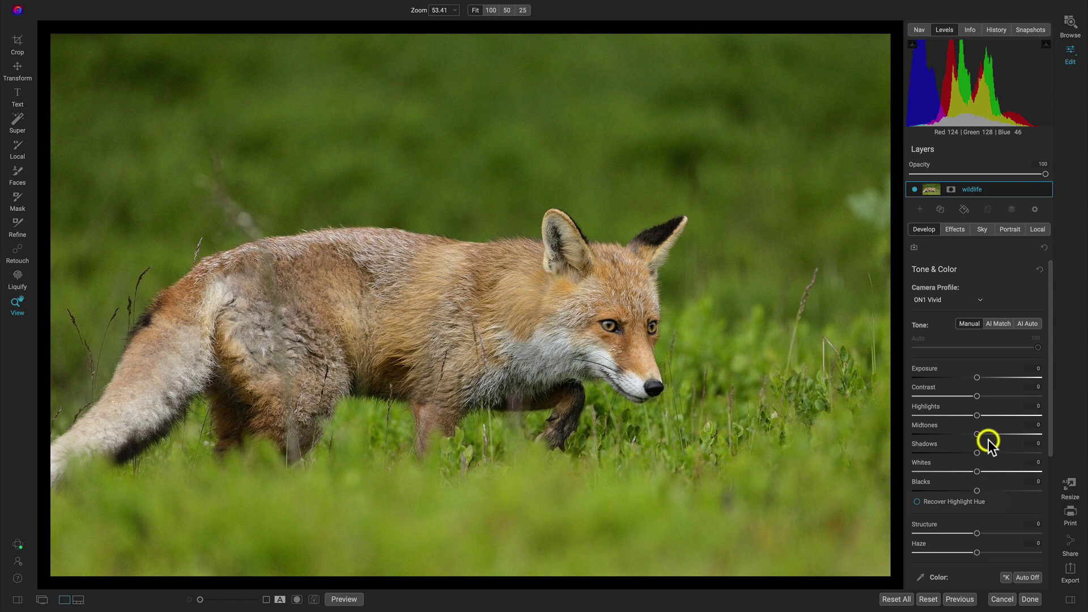
{"action": "left_click_drag", "start_coordinate": [976, 395], "coordinate": [984, 395]}
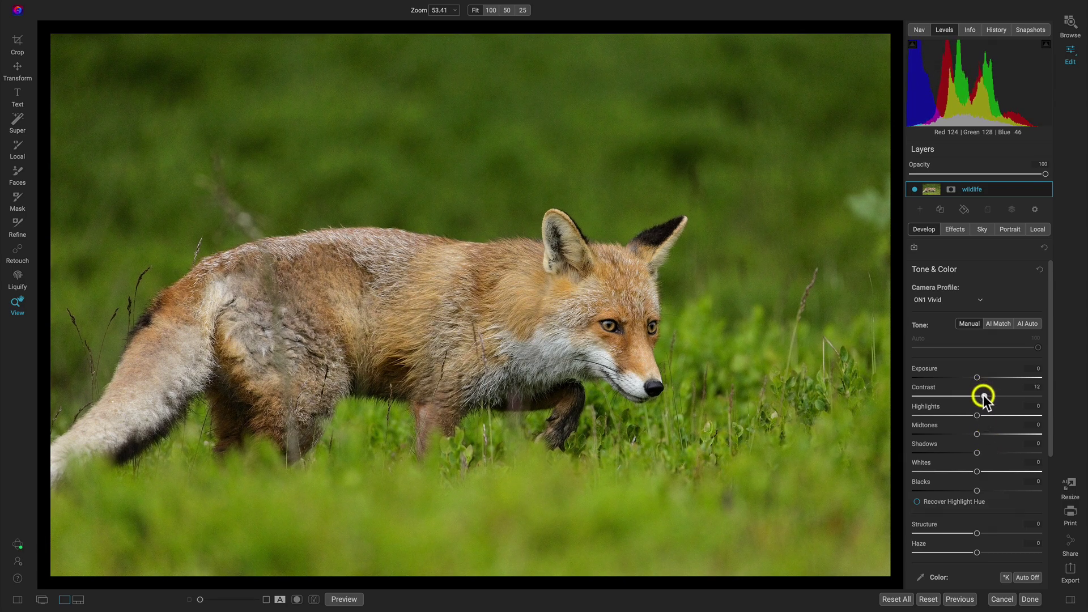
{"action": "left_click_drag", "start_coordinate": [977, 434], "coordinate": [979, 434]}
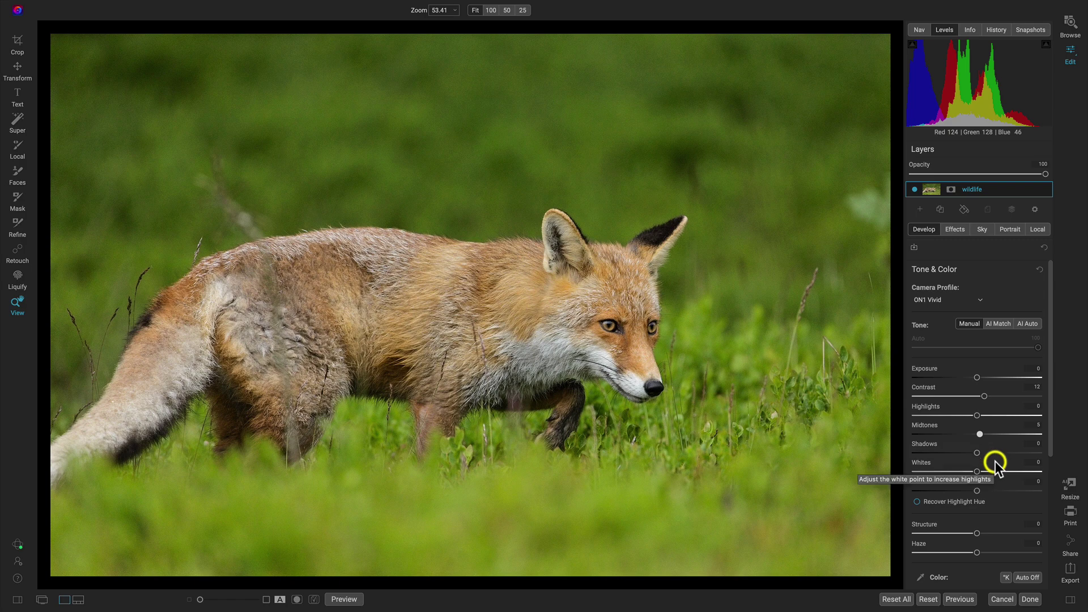
{"action": "key", "text": "backslash"}
{"action": "key", "text": "backslash"}
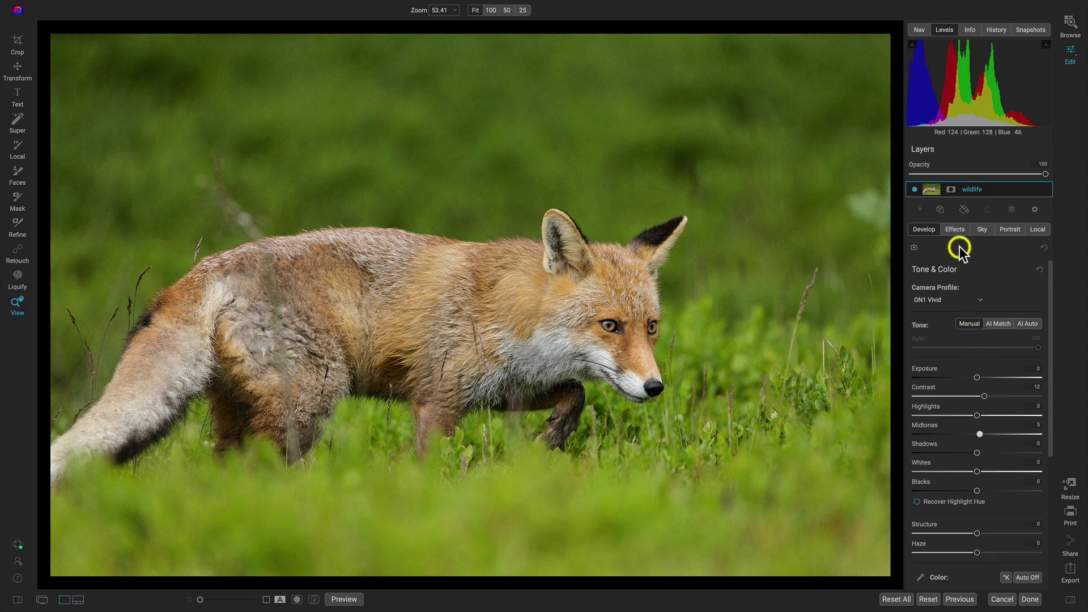
Add a Dynamic Contrast filter with its mask limited to Animal, so only the fox changes.
{"action": "left_click", "coordinate": [955, 229]}
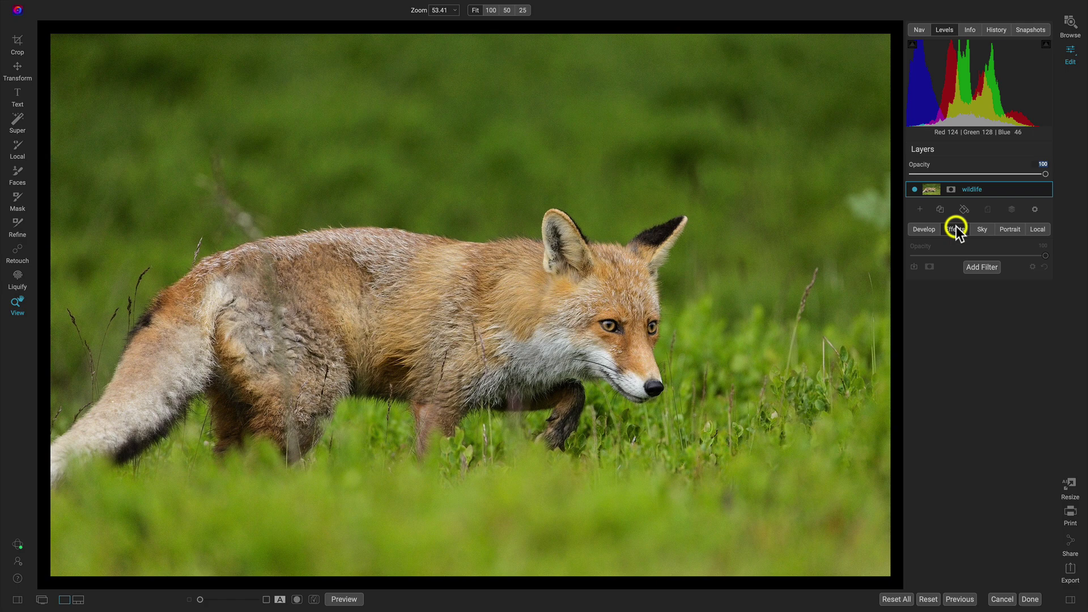
{"action": "left_click", "coordinate": [987, 267]}
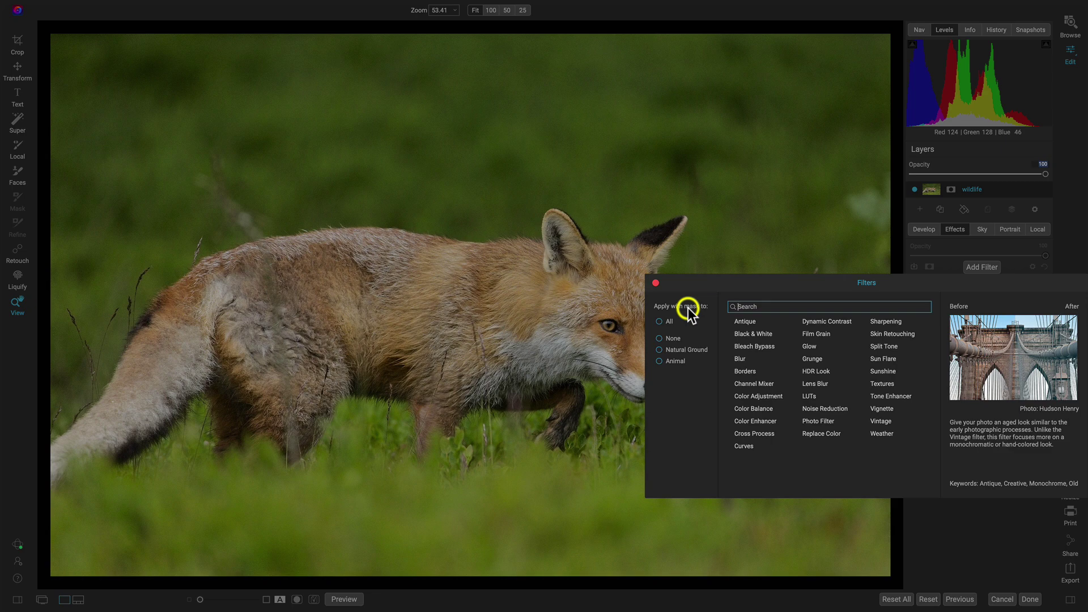
{"action": "left_click", "coordinate": [660, 361]}
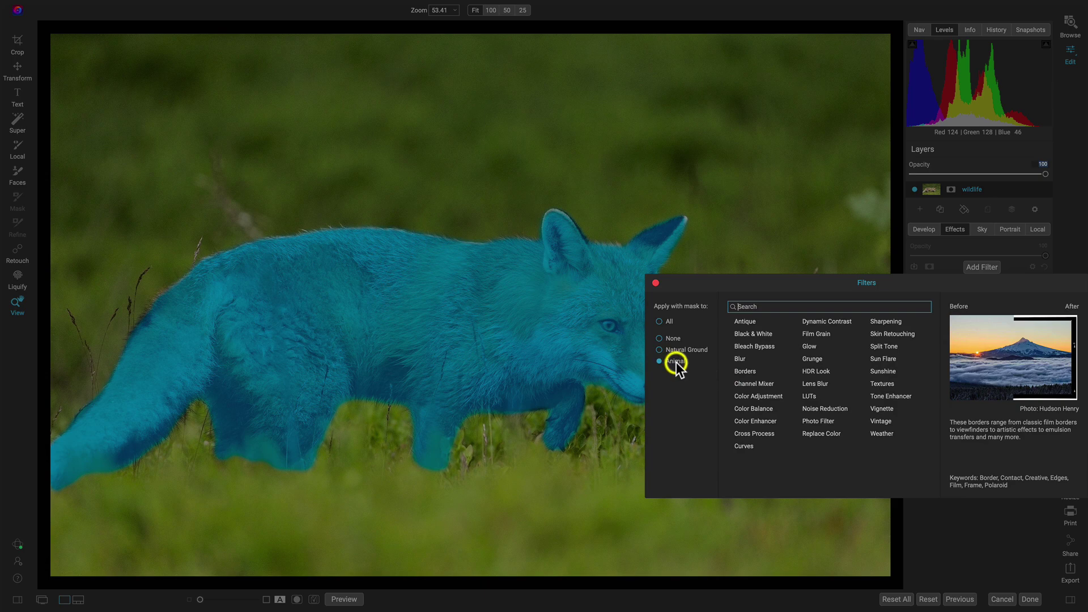
{"action": "left_click", "coordinate": [661, 349]}
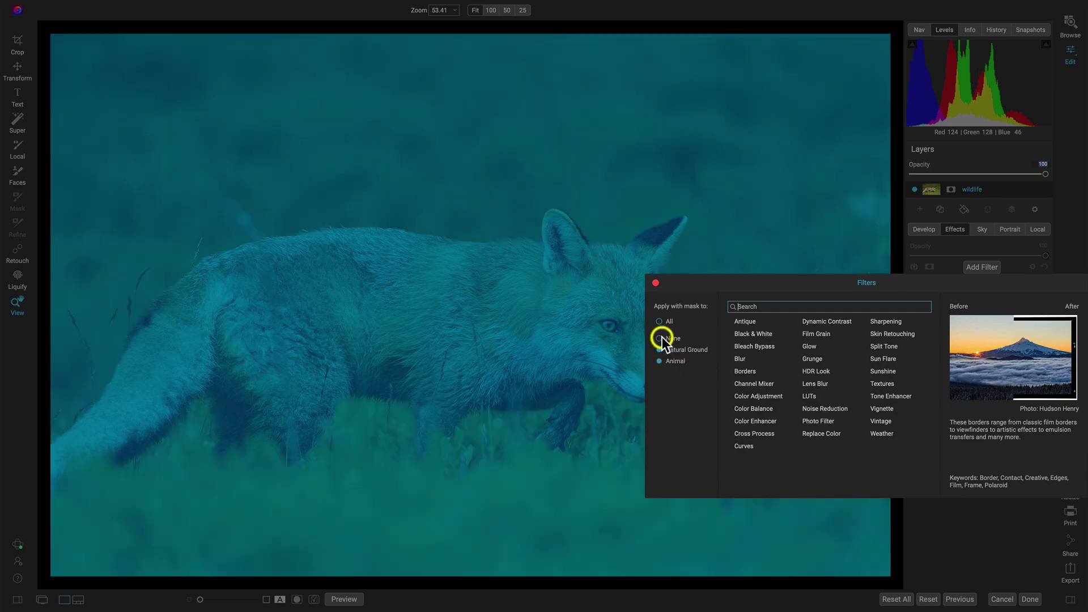
{"action": "left_click", "coordinate": [659, 338]}
{"action": "left_click", "coordinate": [657, 321]}
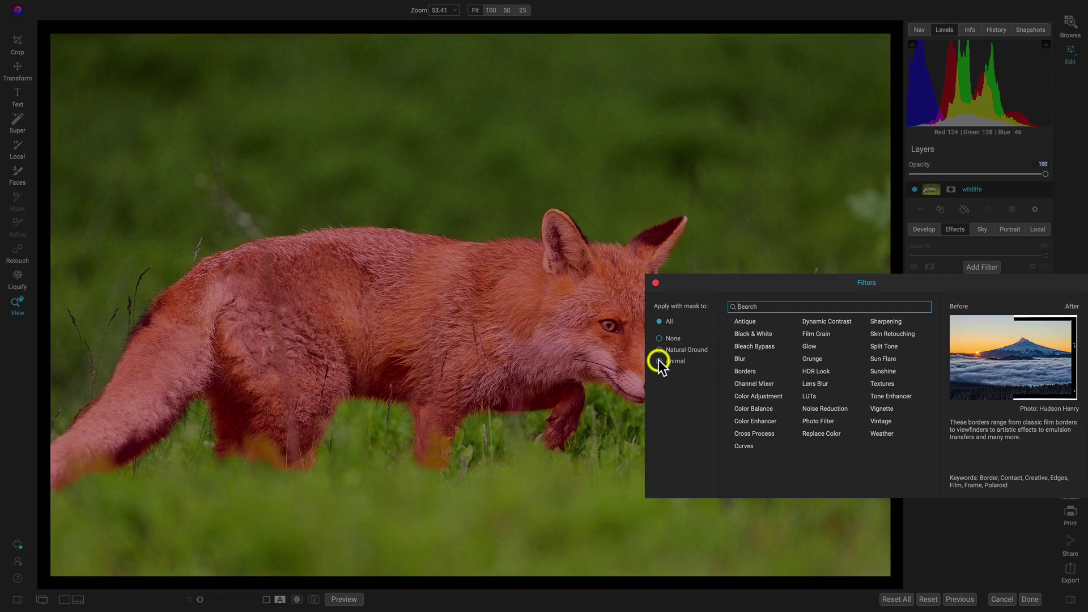
{"action": "left_click", "coordinate": [659, 360]}
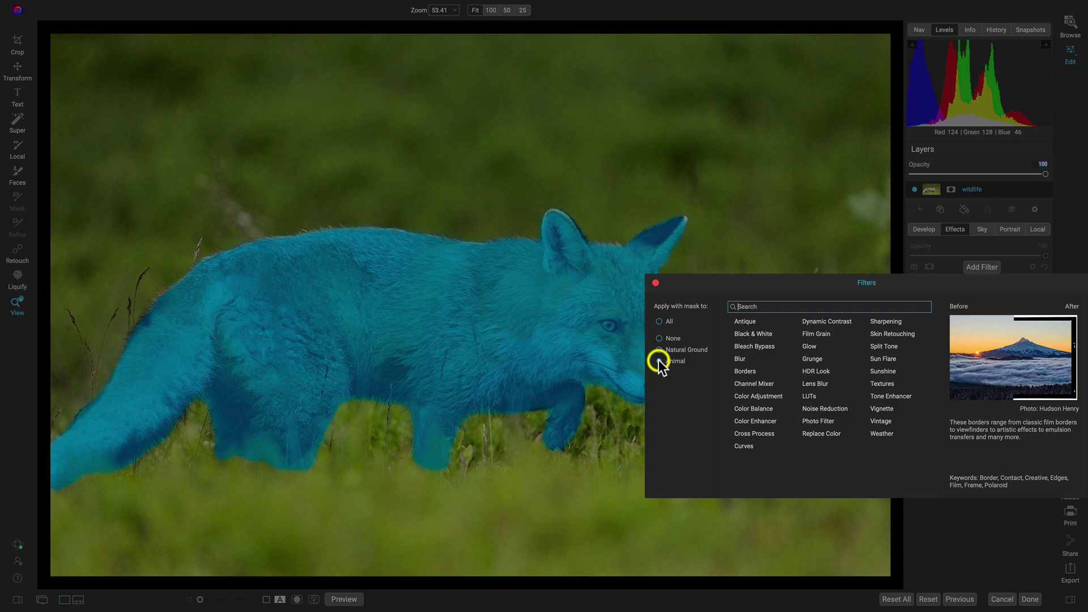
{"action": "left_click", "coordinate": [659, 361]}
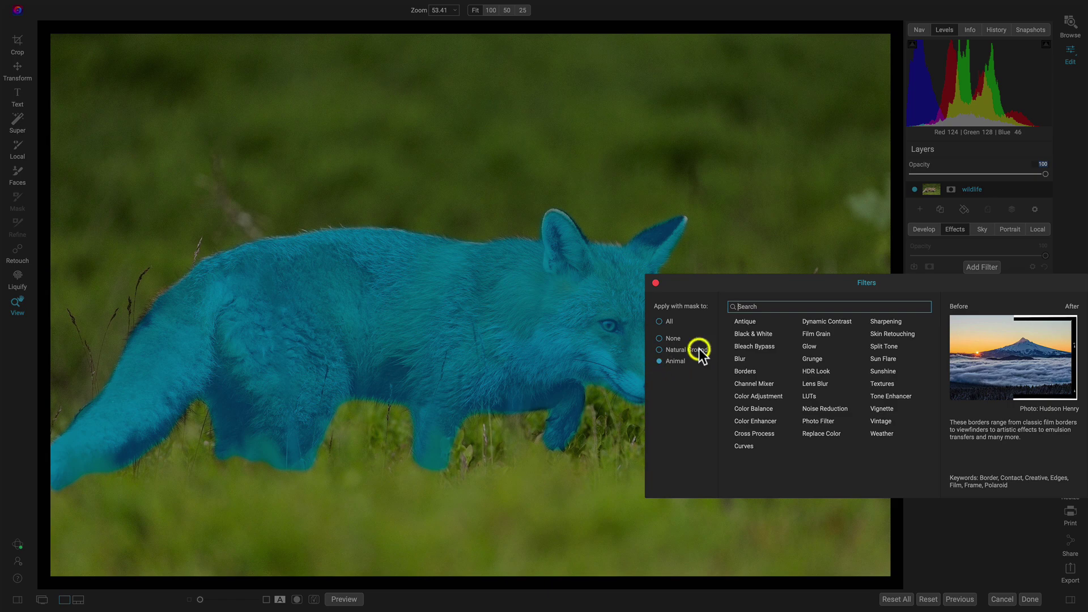
{"action": "left_click", "coordinate": [826, 321]}
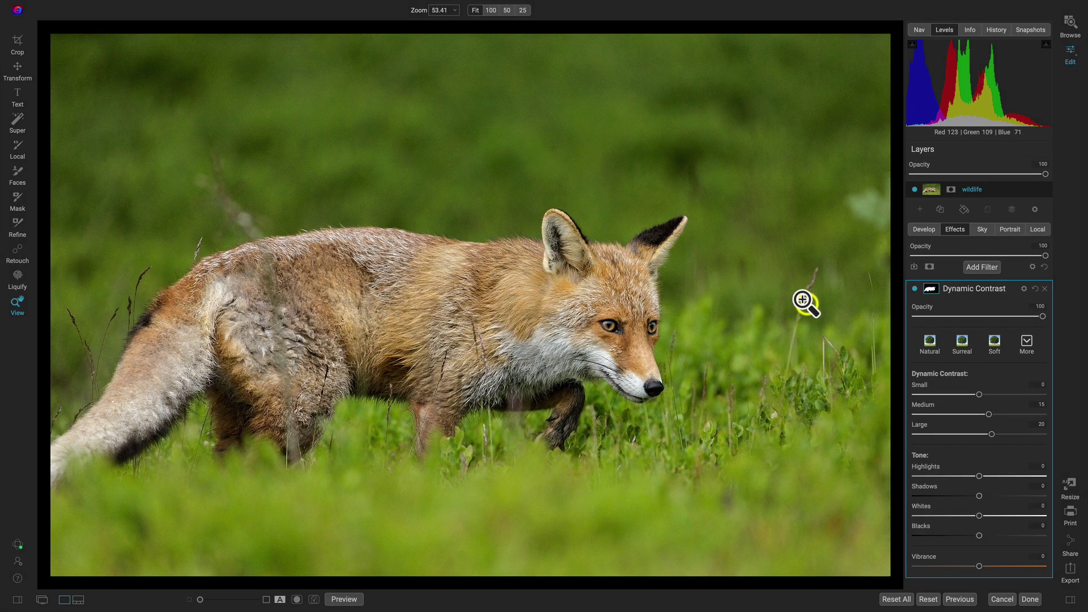
{"action": "mouse_move", "coordinate": [935, 292]}
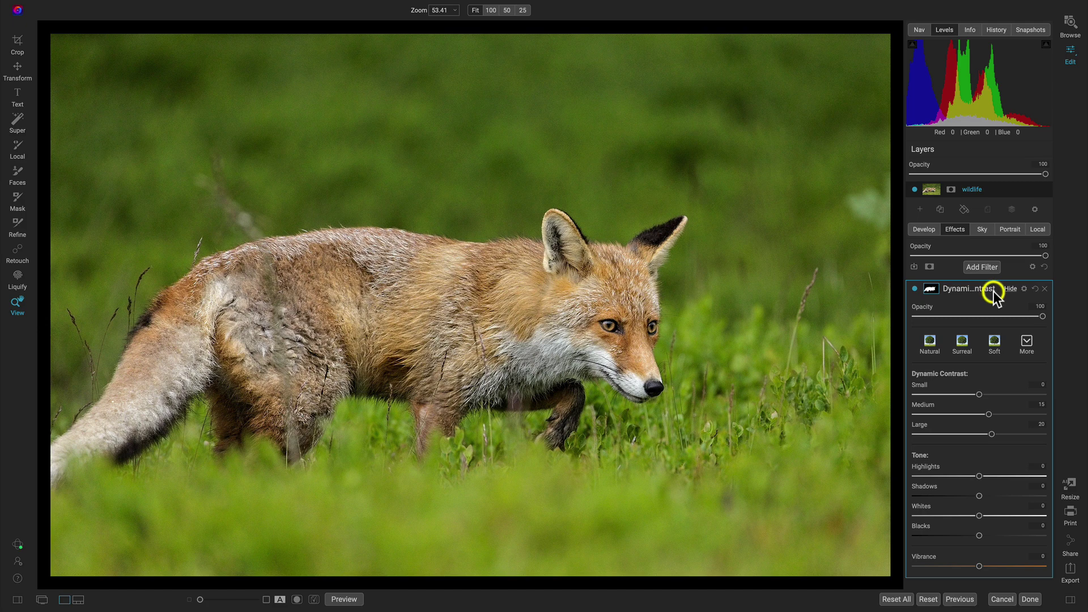
{"action": "left_click", "coordinate": [931, 289]}
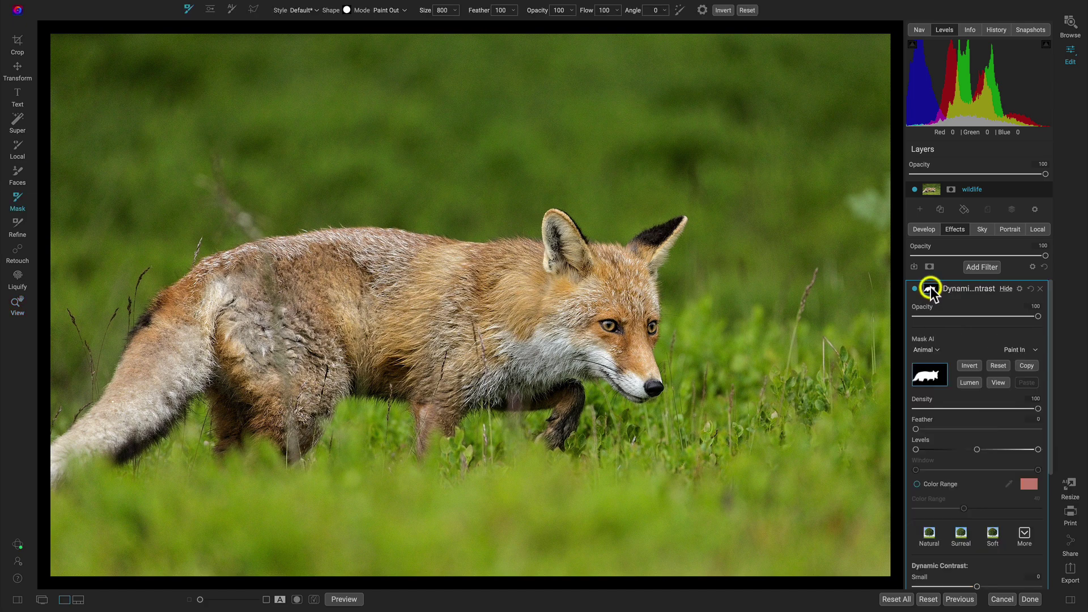
View the Dynamic Contrast mask in black and white to confirm it covers only the fox.
{"action": "left_click", "coordinate": [1000, 383]}
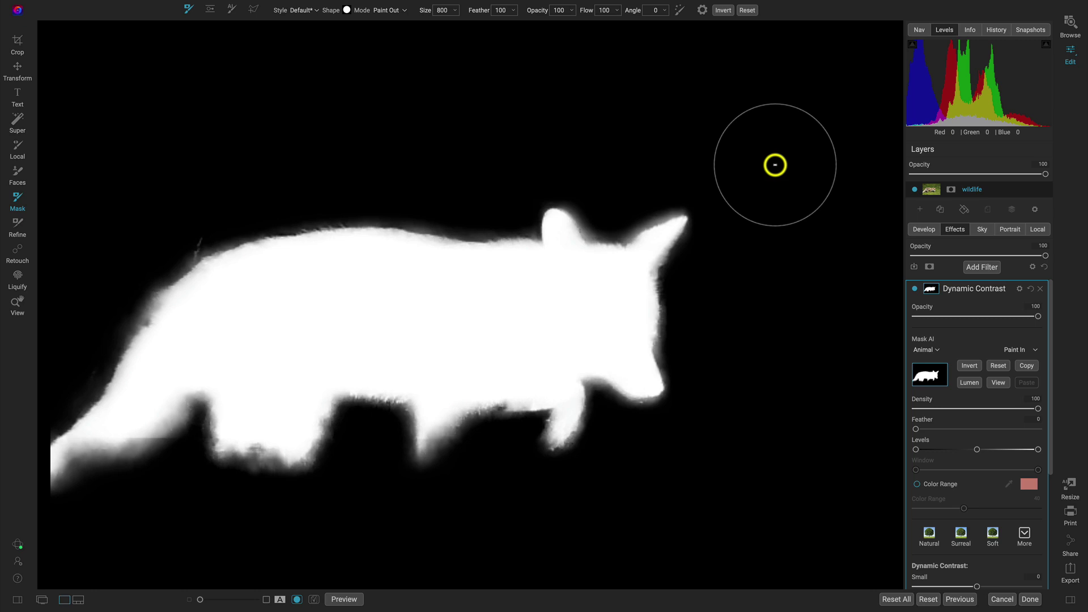
{"action": "left_click", "coordinate": [935, 289]}
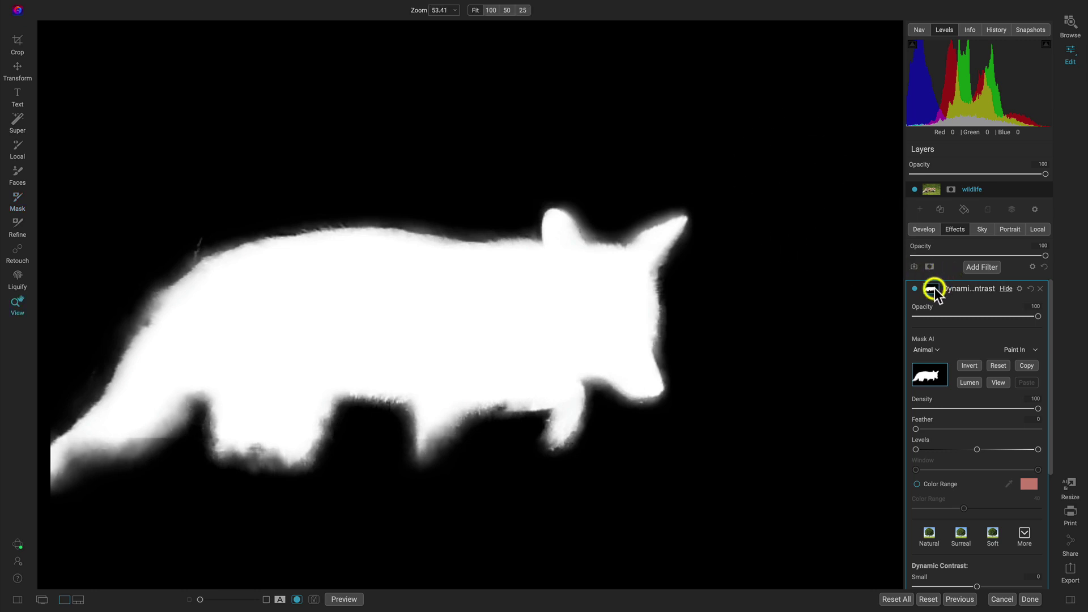
{"action": "left_click", "coordinate": [935, 290]}
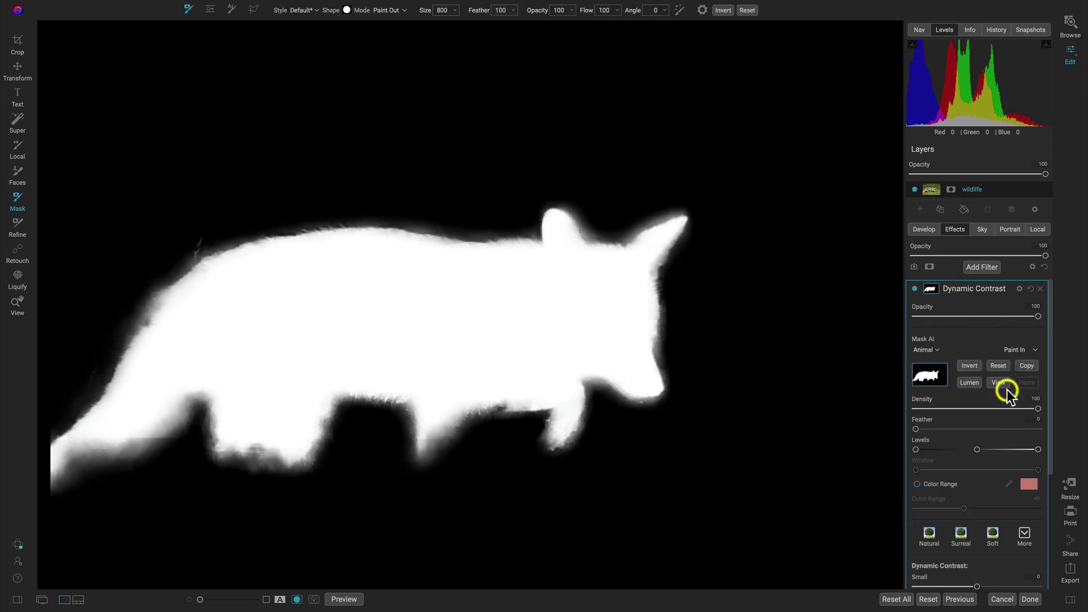
{"action": "left_click", "coordinate": [1002, 385]}
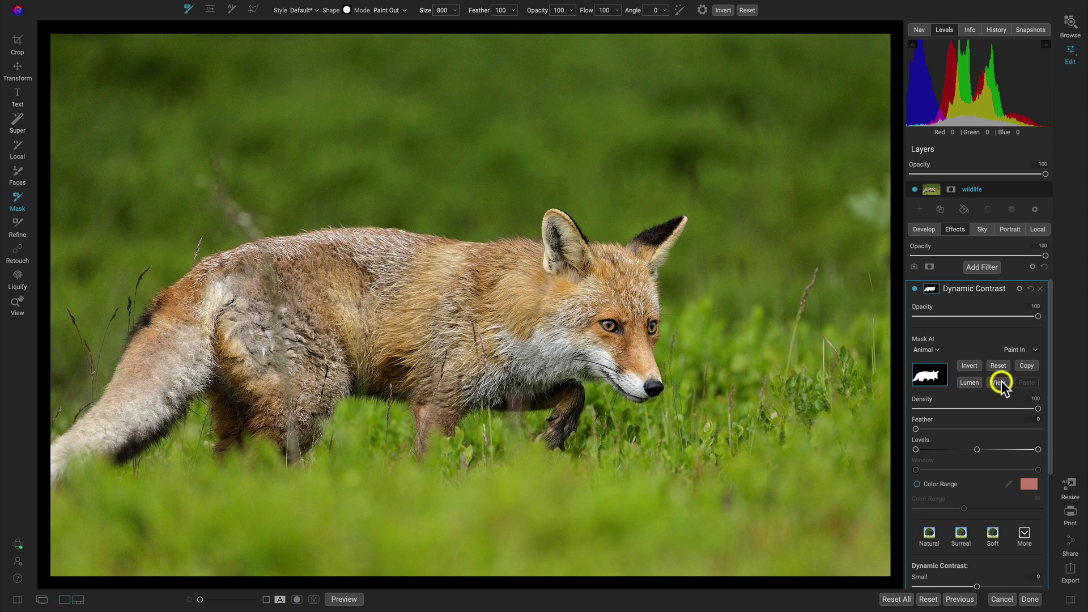
{"action": "left_click", "coordinate": [931, 290]}
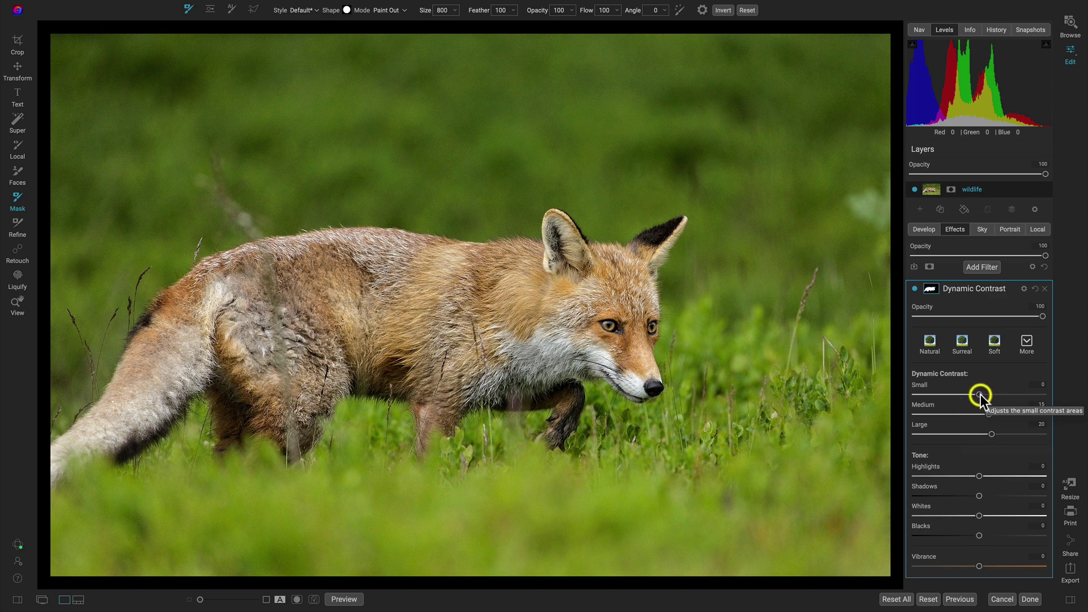
Switch Dynamic Contrast to the Surreal style and toggle the filter off and on to compare.
{"action": "mouse_move", "coordinate": [981, 394]}
{"action": "left_mouse_down"}
{"action": "mouse_move", "coordinate": [1030, 400]}
{"action": "mouse_move", "coordinate": [995, 399]}
{"action": "left_mouse_up"}
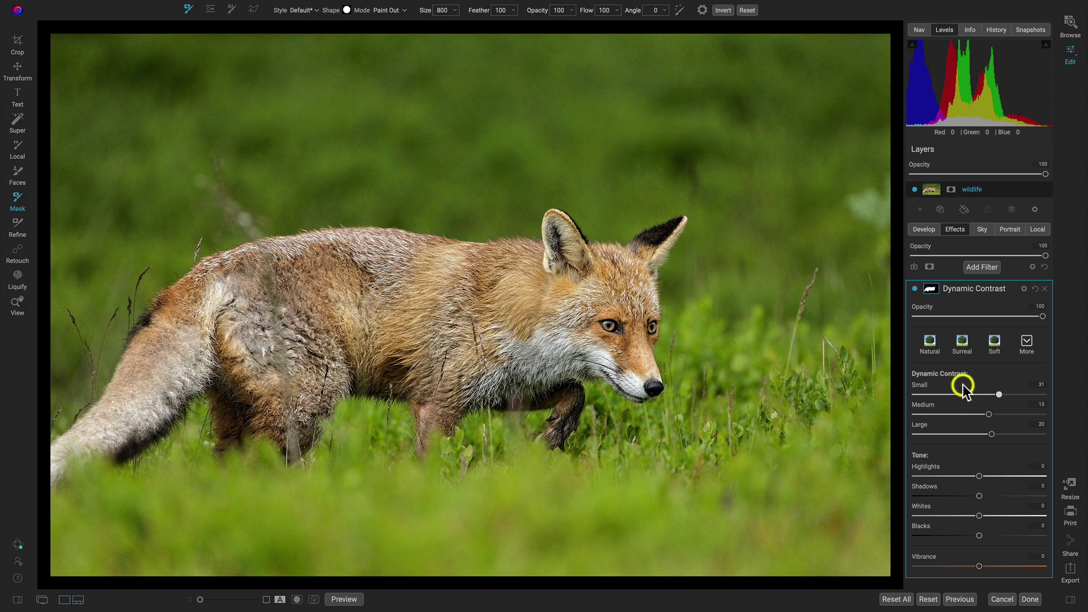
{"action": "left_click", "coordinate": [995, 343]}
{"action": "left_click", "coordinate": [1030, 341]}
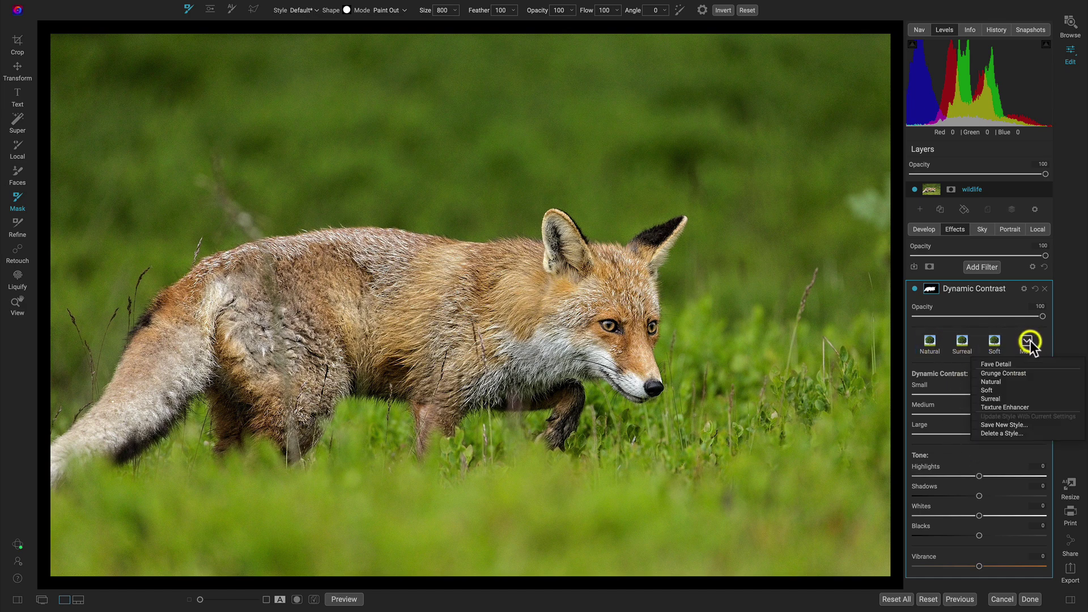
{"action": "left_click", "coordinate": [993, 399]}
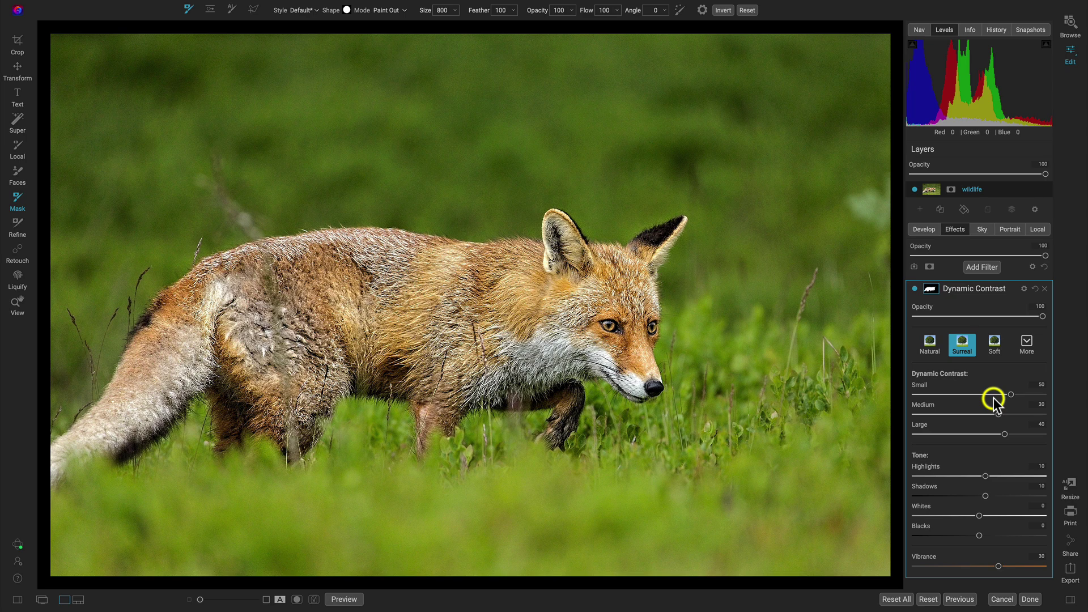
{"action": "left_click", "coordinate": [914, 290]}
{"action": "left_click", "coordinate": [913, 289]}
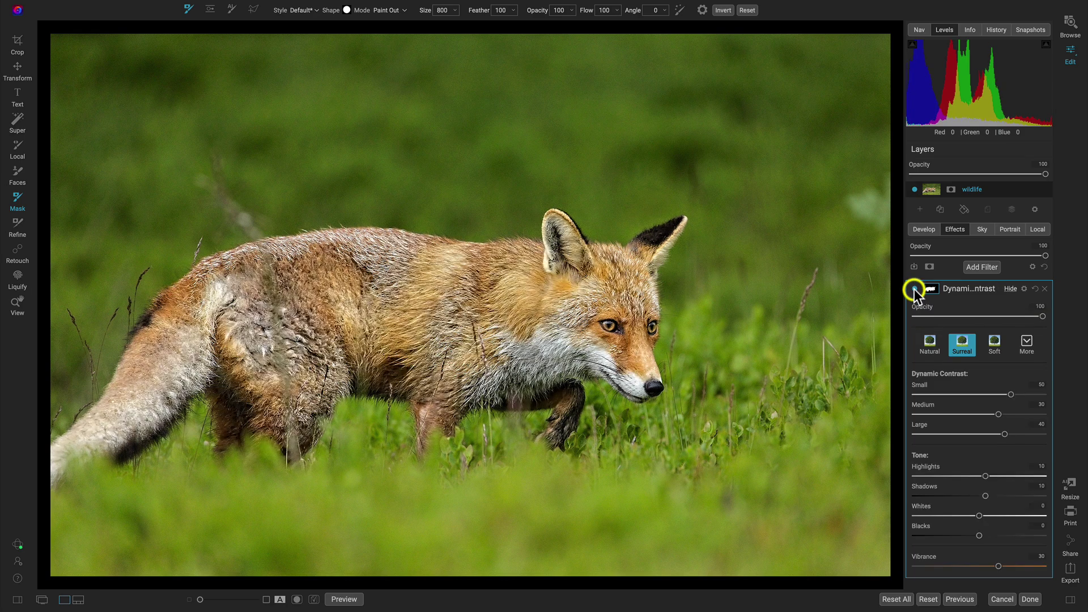
{"action": "left_click", "coordinate": [913, 289]}
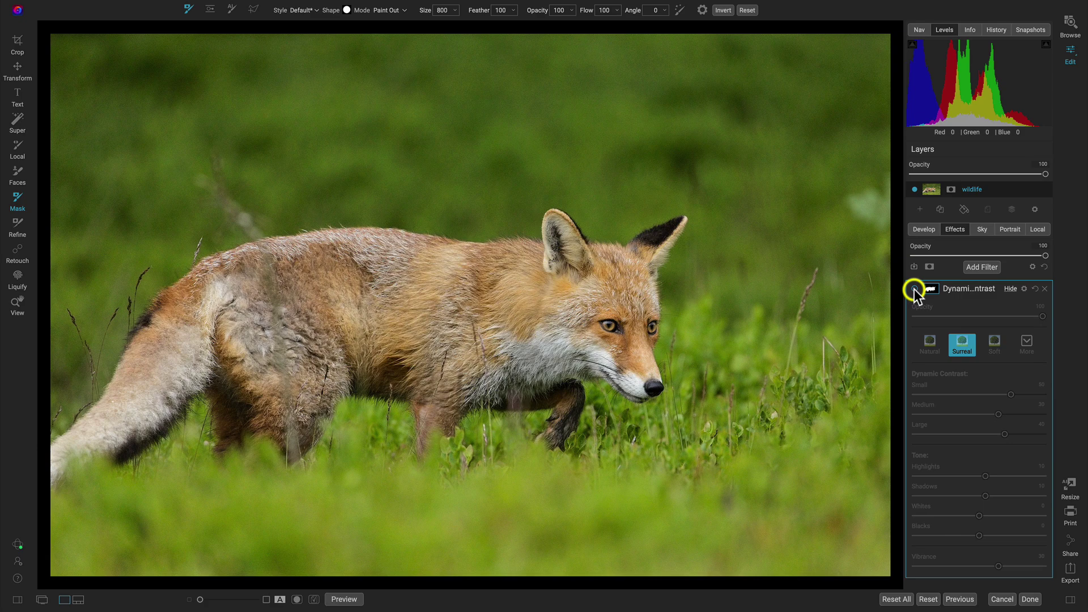
{"action": "left_click", "coordinate": [914, 289]}
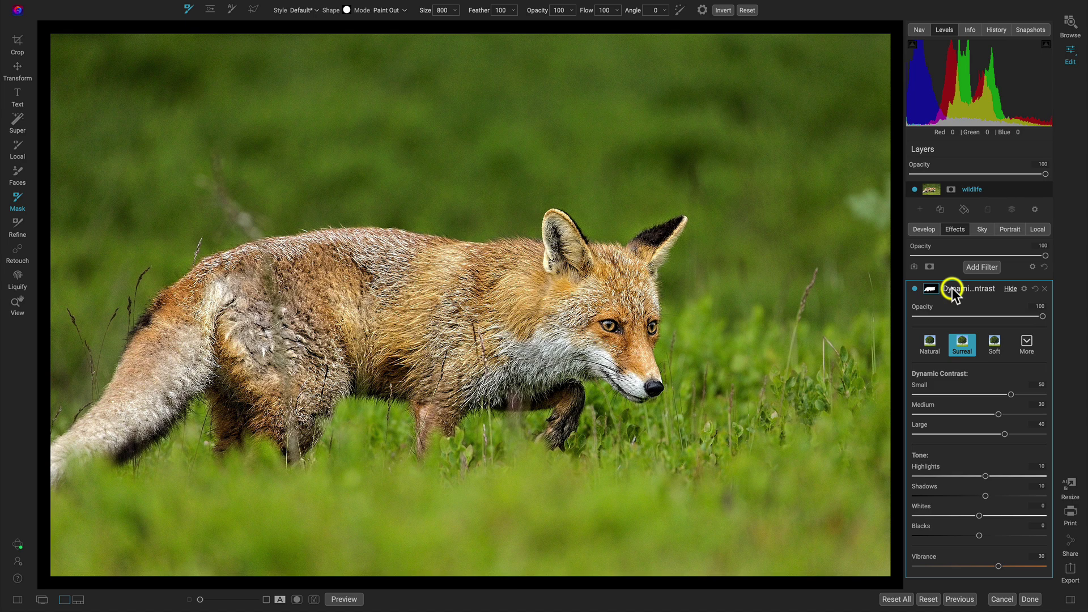
{"action": "left_click", "coordinate": [981, 267]}
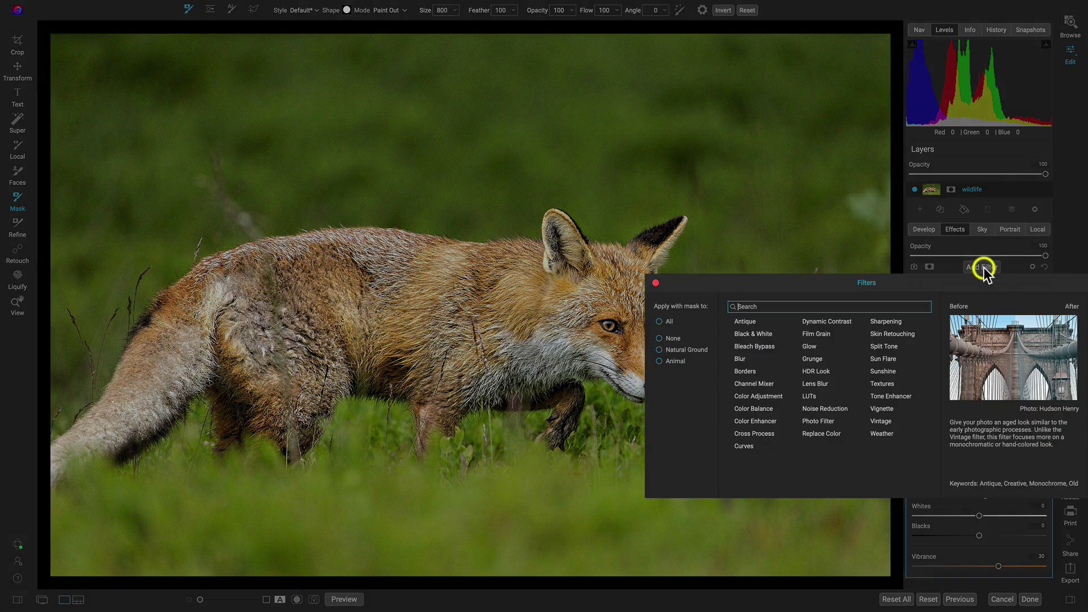
{"action": "left_click", "coordinate": [660, 350]}
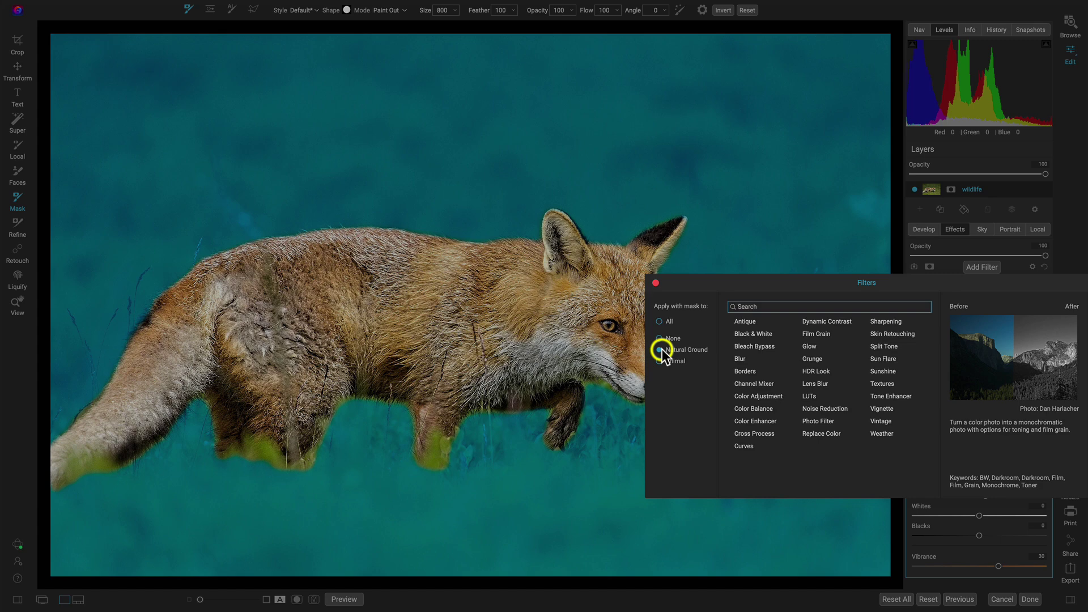
{"action": "left_click", "coordinate": [659, 321]}
{"action": "left_click", "coordinate": [655, 282]}
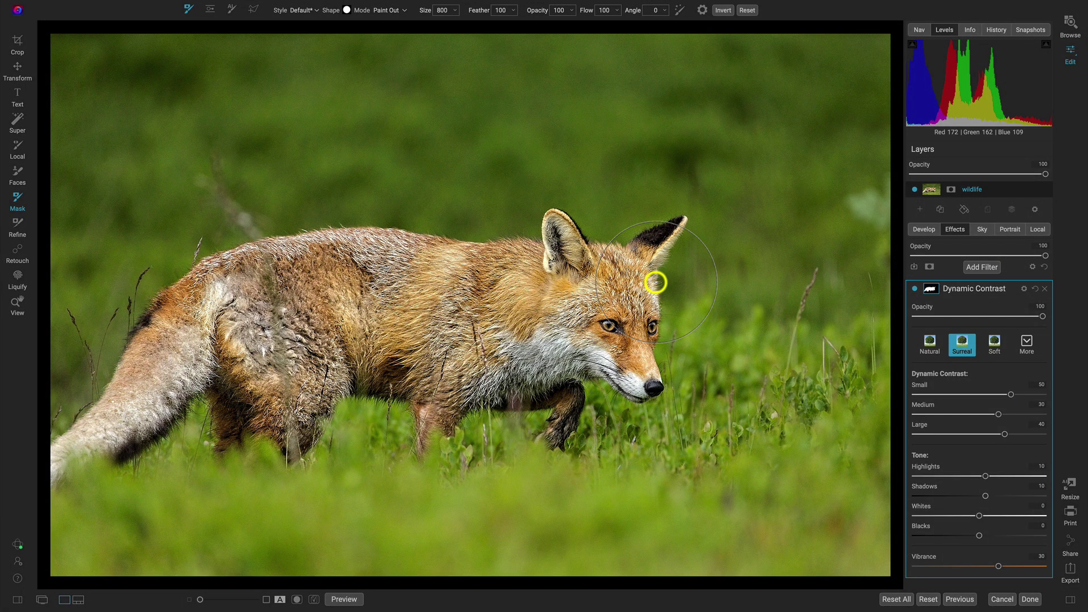
{"action": "key", "text": "z"}
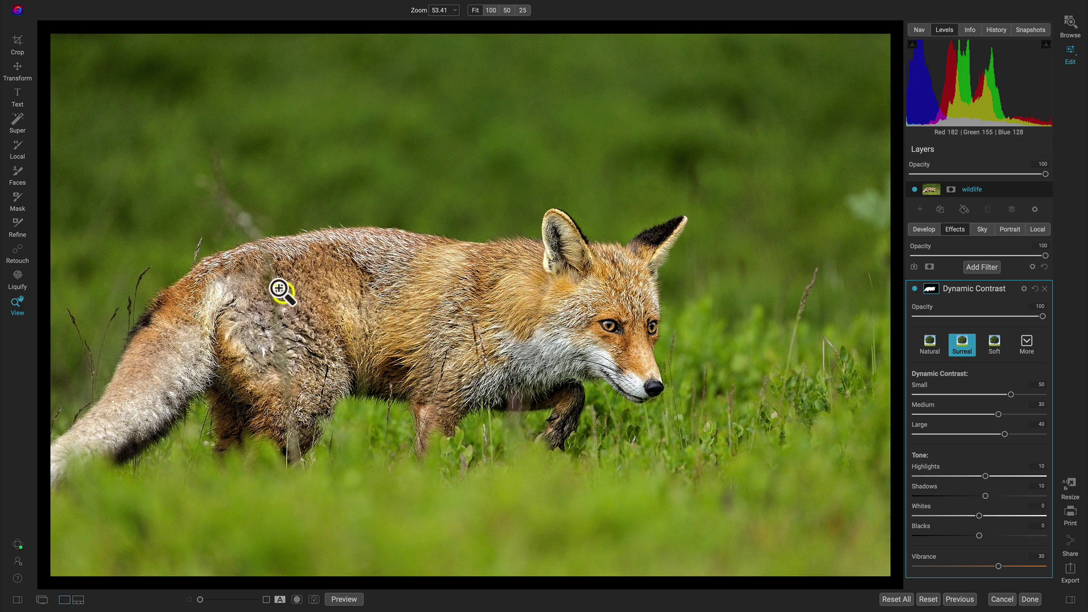
Select the grassy background with Super Select and apply the Glow Darker preset to it.
{"action": "left_click", "coordinate": [17, 120]}
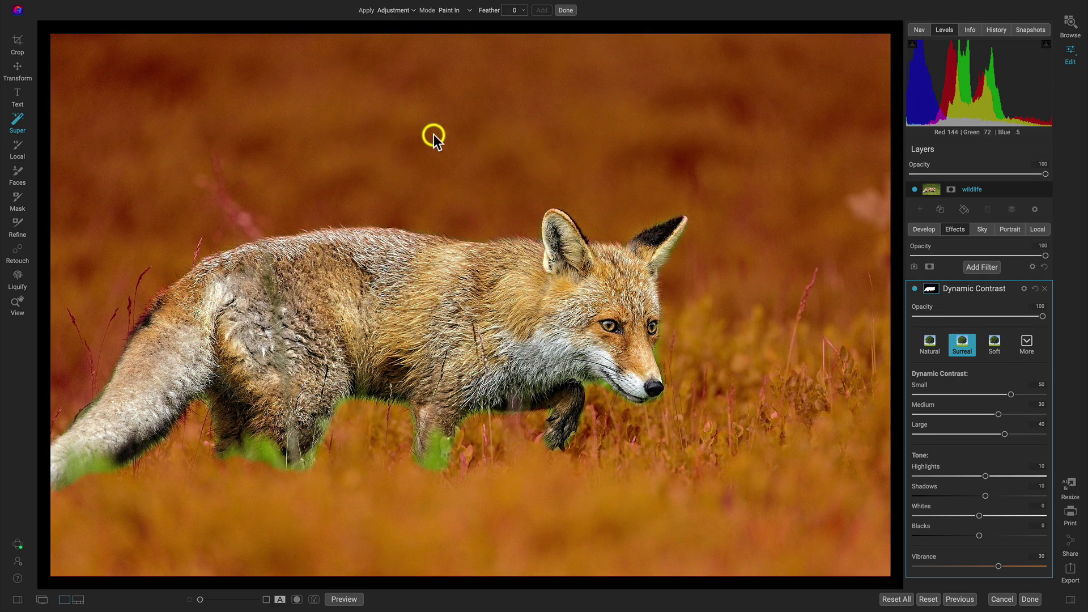
{"action": "left_click", "coordinate": [434, 135]}
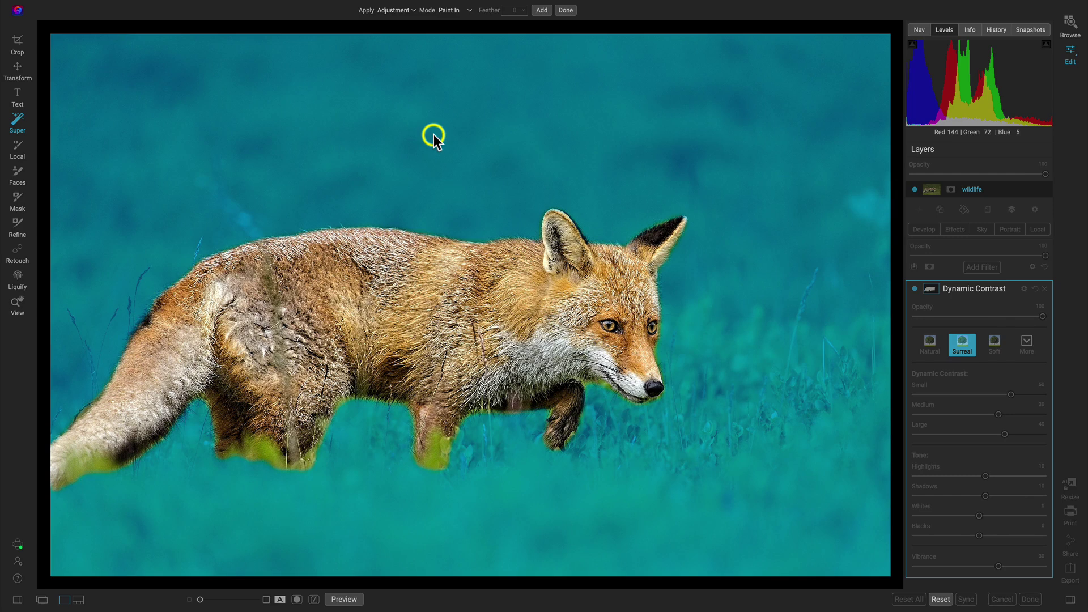
{"action": "right_click", "coordinate": [361, 124]}
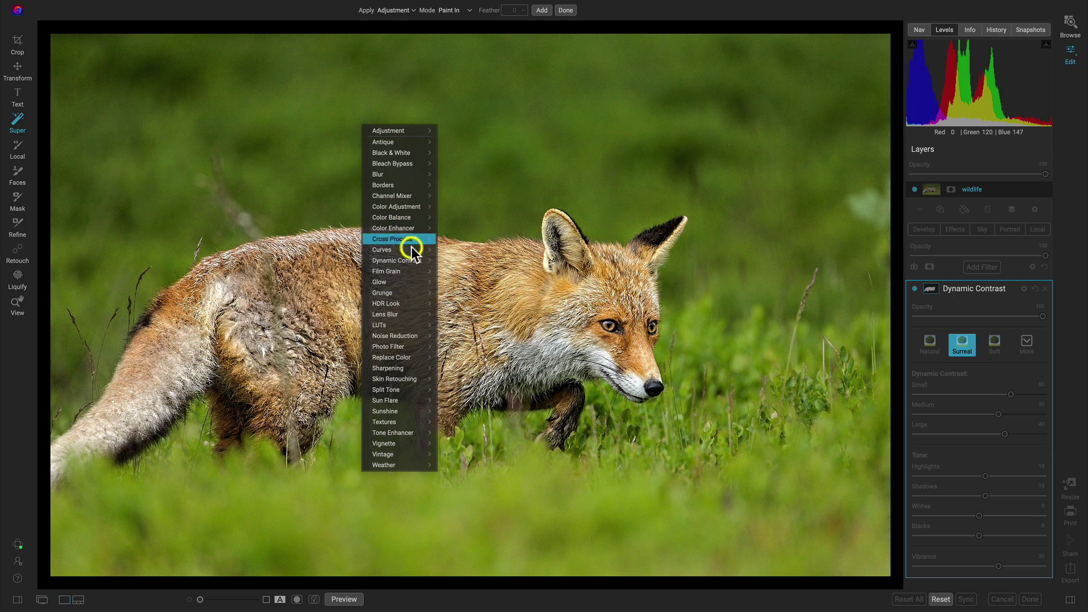
{"action": "mouse_move", "coordinate": [406, 281]}
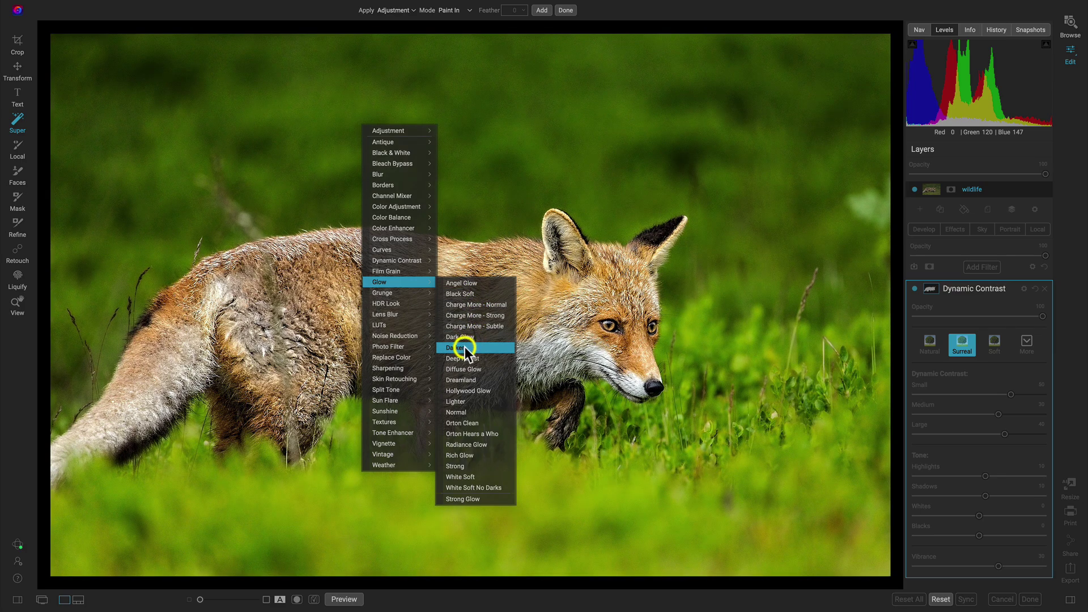
{"action": "left_click", "coordinate": [465, 346]}
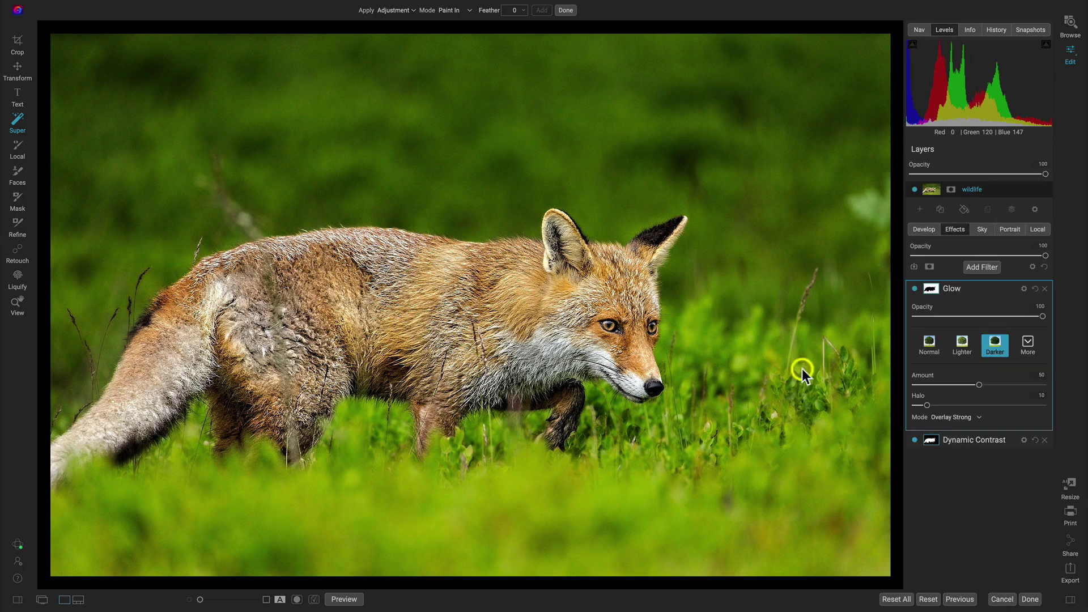
{"action": "key", "text": "z"}
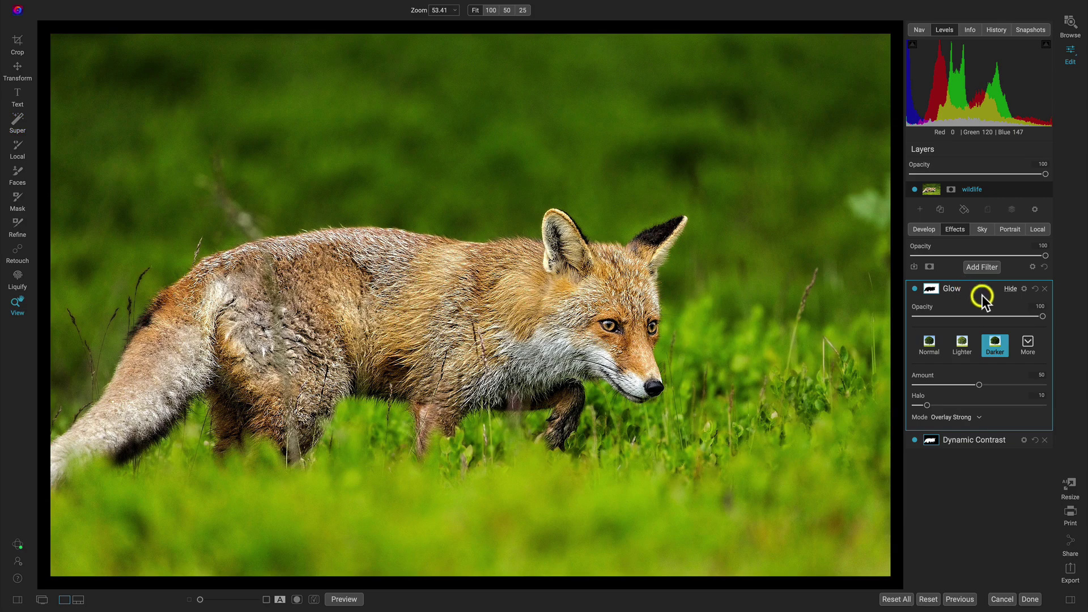
Check the Glow filter's black-and-white mask and toggle Glow off and on to compare.
{"action": "left_click", "coordinate": [929, 289]}
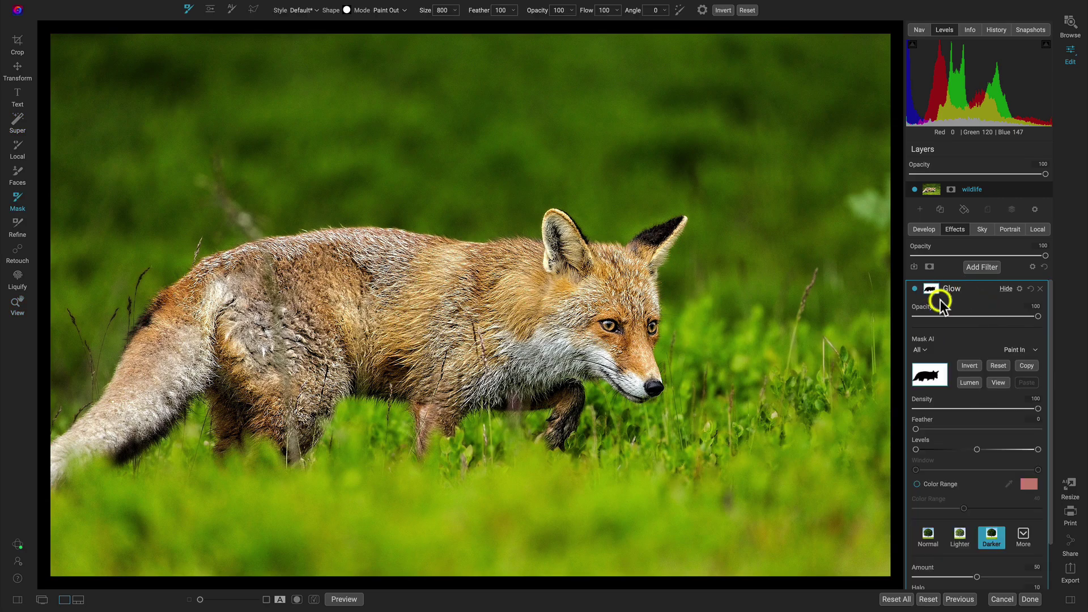
{"action": "left_click", "coordinate": [1001, 383]}
{"action": "left_click", "coordinate": [928, 288]}
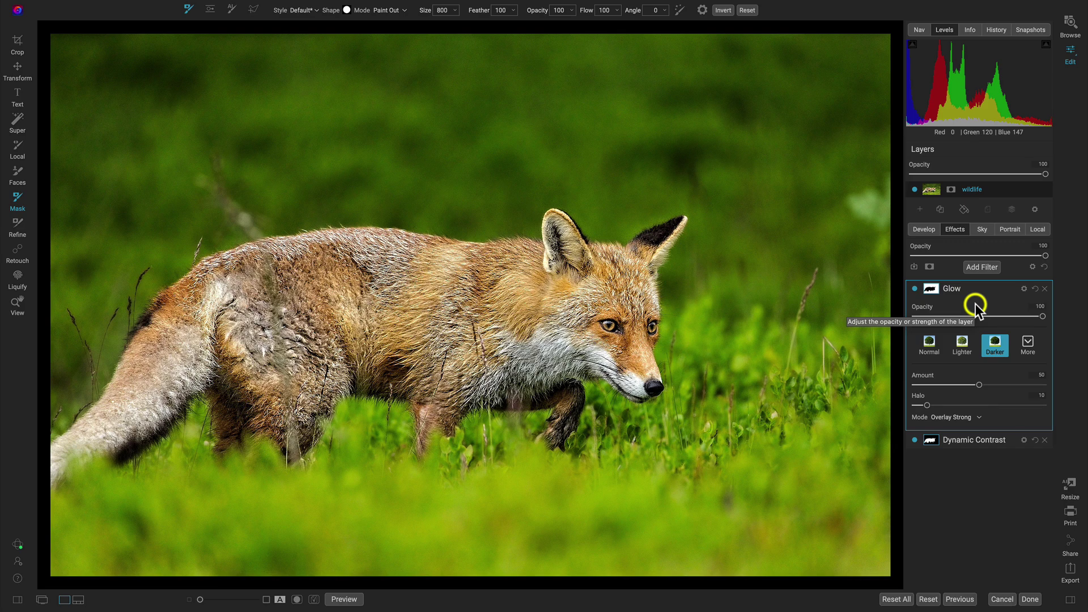
{"action": "left_click", "coordinate": [914, 288]}
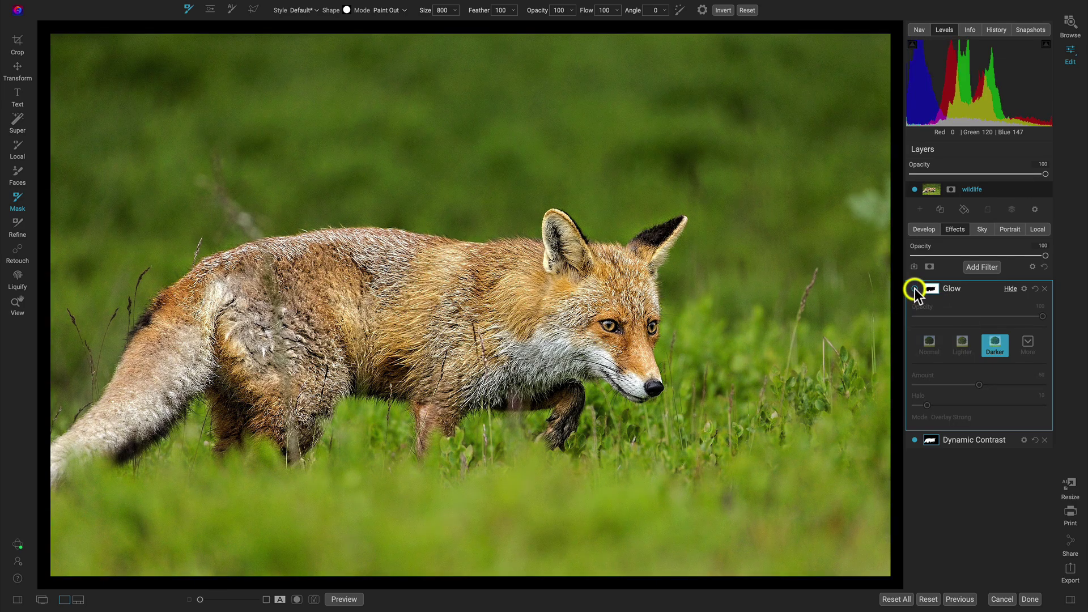
{"action": "left_click", "coordinate": [914, 288]}
{"action": "left_click", "coordinate": [915, 287]}
{"action": "left_click", "coordinate": [914, 288]}
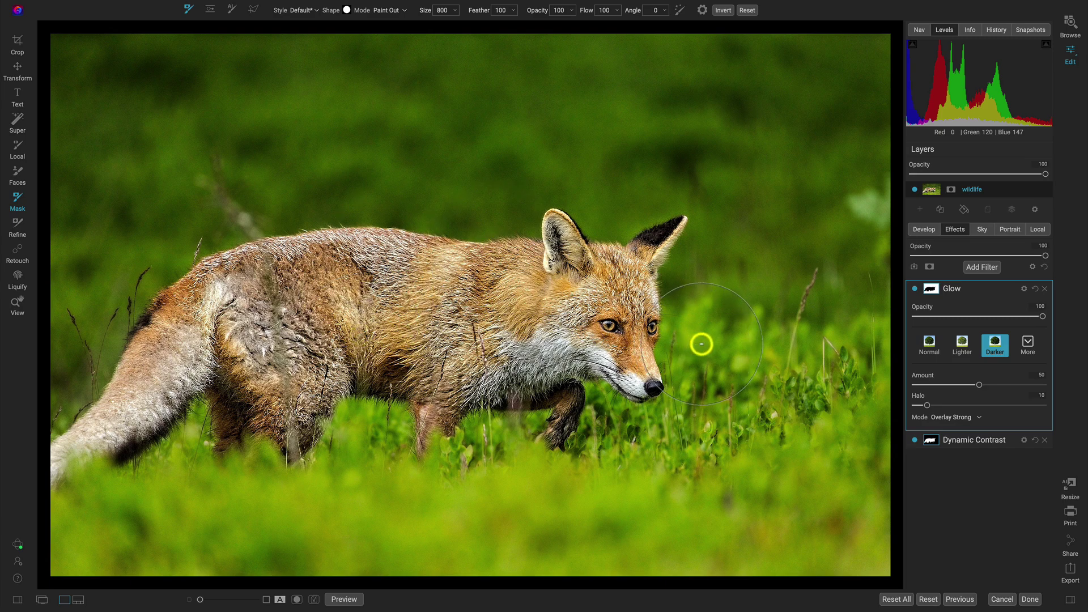
Compare the edit with the unedited original, then open the Filters browser's search box.
{"action": "key", "text": "z"}
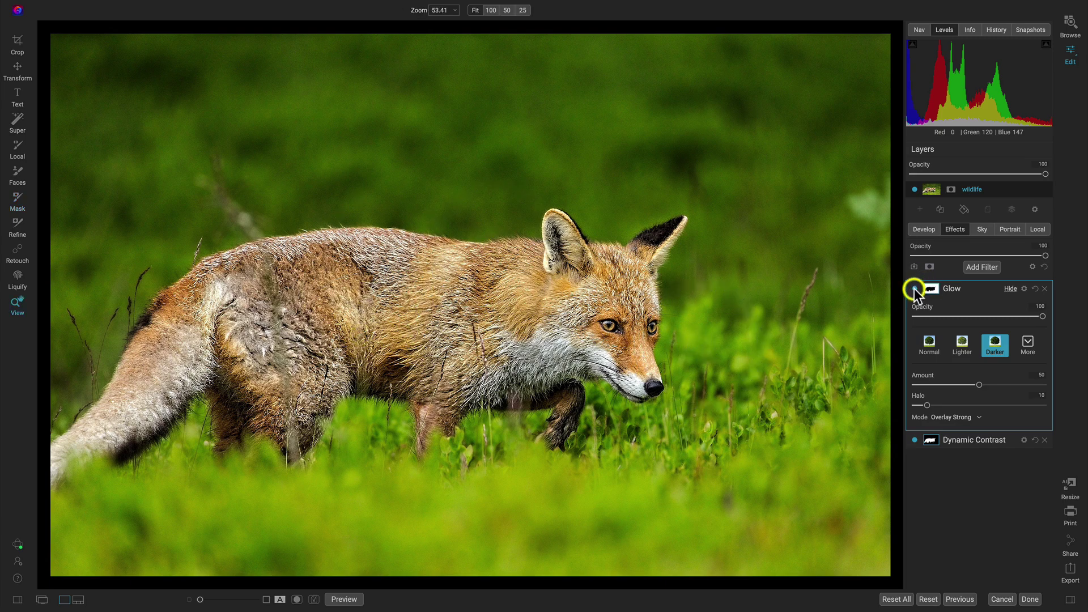
{"action": "left_click", "coordinate": [913, 288]}
{"action": "left_click", "coordinate": [913, 289]}
{"action": "key", "text": "ctrl+p"}
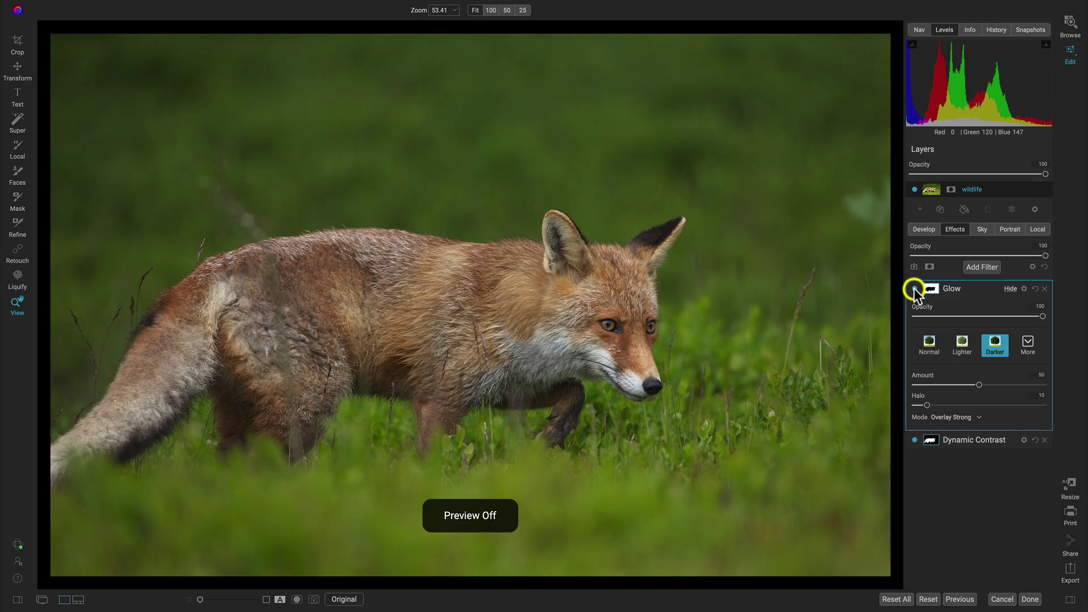
{"action": "key", "text": "ctrl+p"}
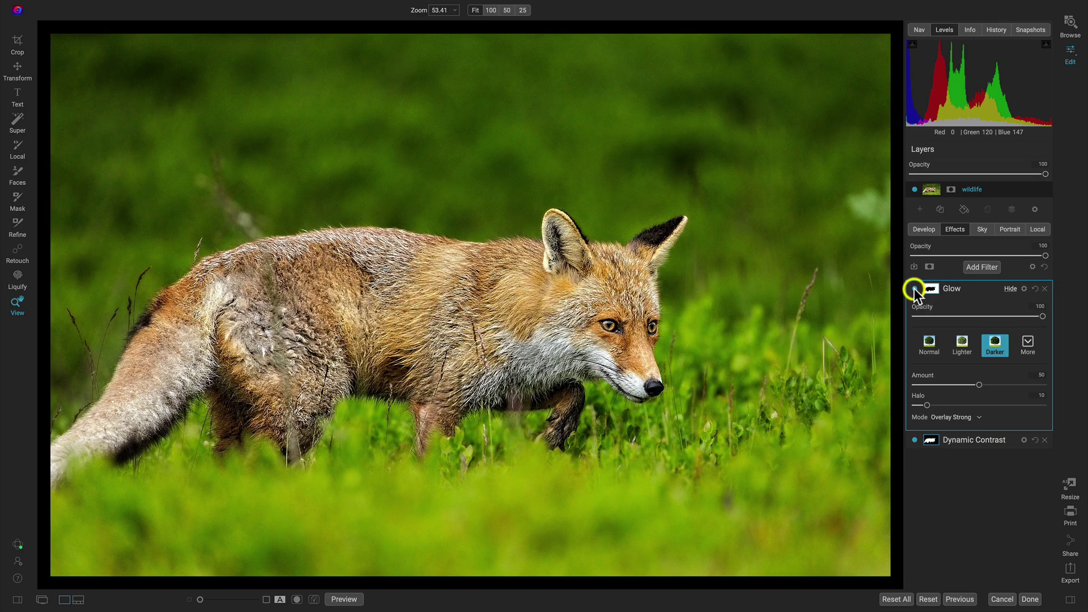
{"action": "left_click", "coordinate": [983, 266]}
{"action": "left_click", "coordinate": [832, 304]}
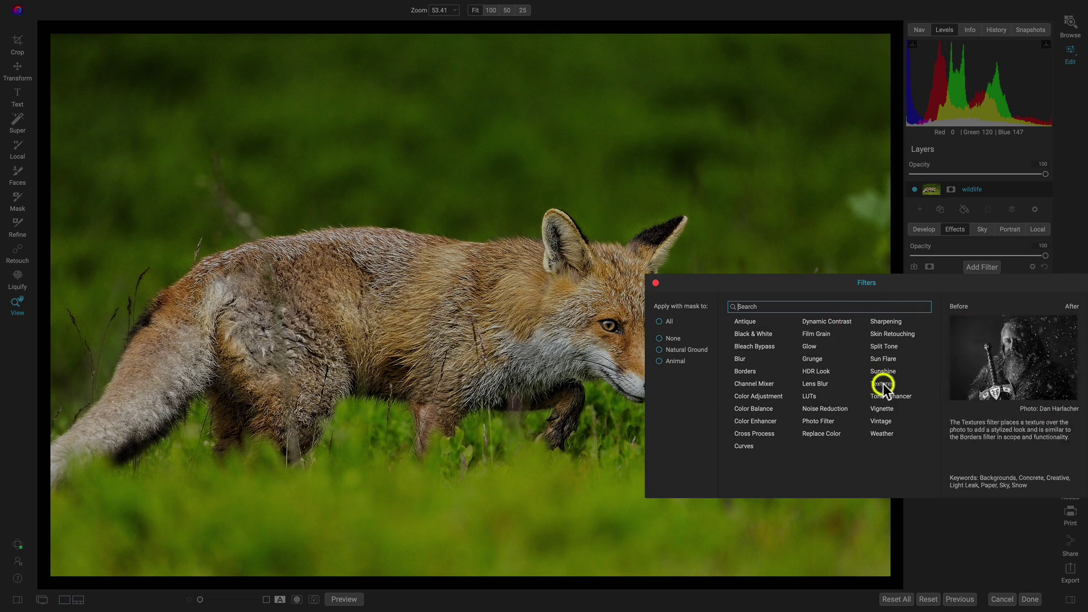
Add the Vignette filter to the fox photo's effects stack from the Filters dialog.
{"action": "left_click", "coordinate": [882, 408]}
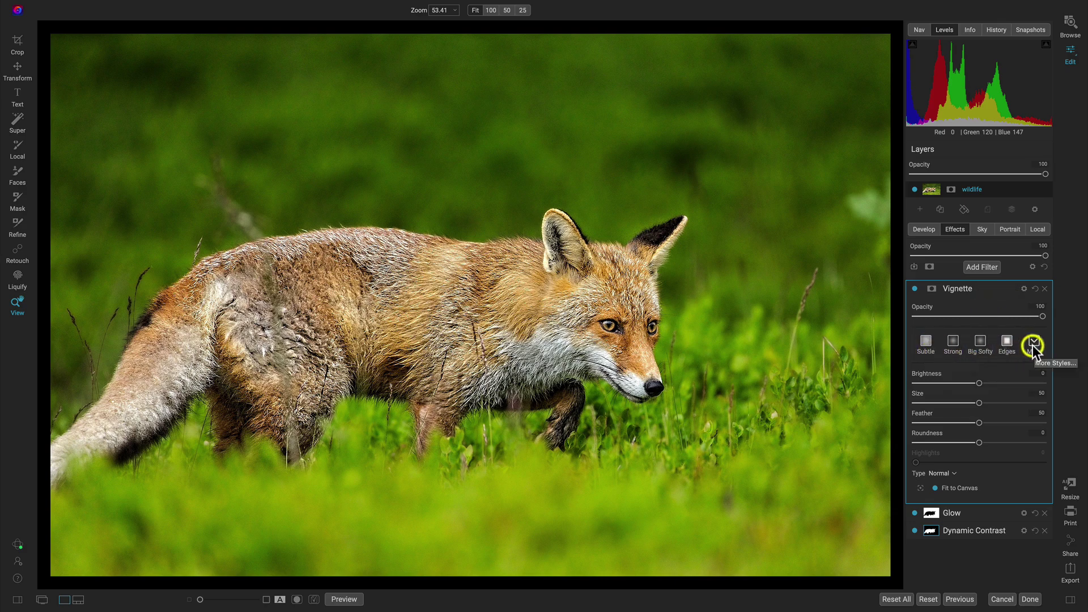
Apply the Big Softy vignette preset and toggle it to compare before and after.
{"action": "left_click", "coordinate": [980, 341]}
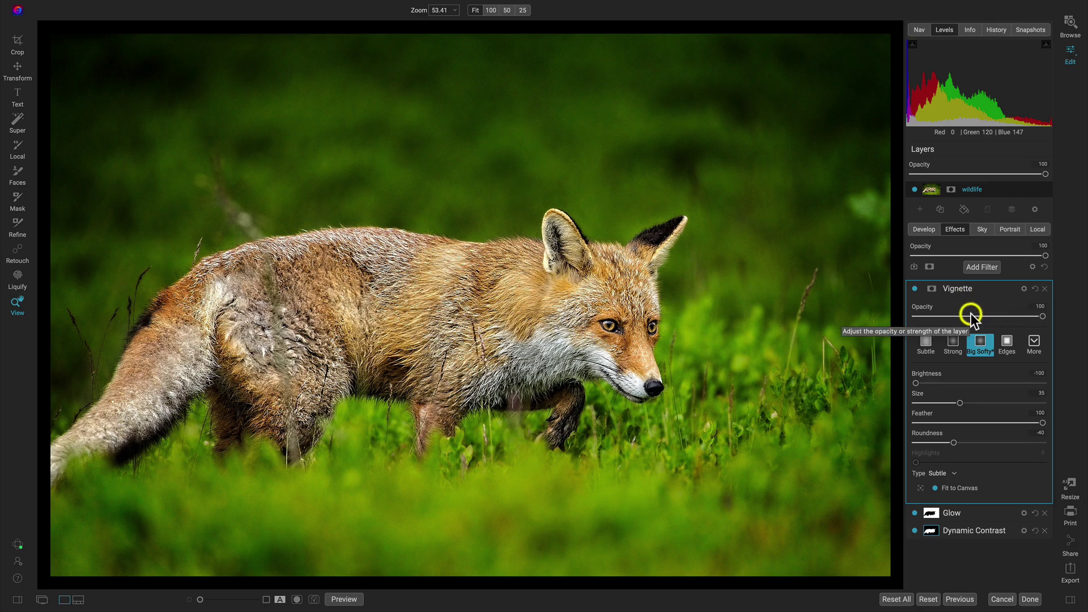
{"action": "left_click", "coordinate": [913, 287]}
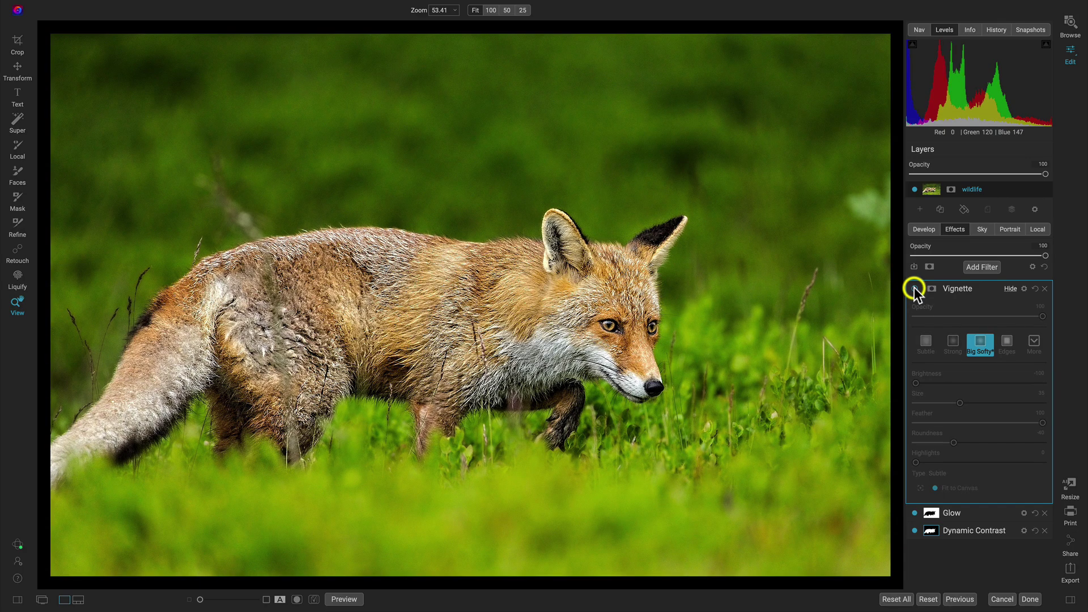
{"action": "left_click", "coordinate": [914, 287]}
{"action": "left_click", "coordinate": [913, 287]}
{"action": "left_click", "coordinate": [914, 287]}
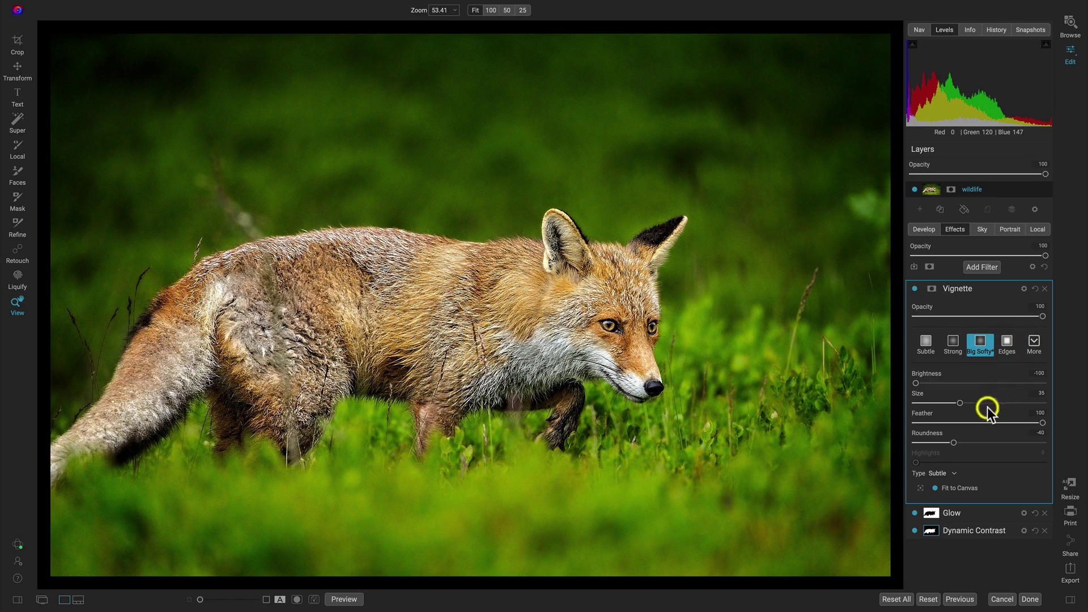
Recentre the vignette on the fox and lower its opacity to 78.
{"action": "left_click", "coordinate": [920, 488]}
{"action": "left_click_drag", "start_coordinate": [543, 321], "coordinate": [473, 301]}
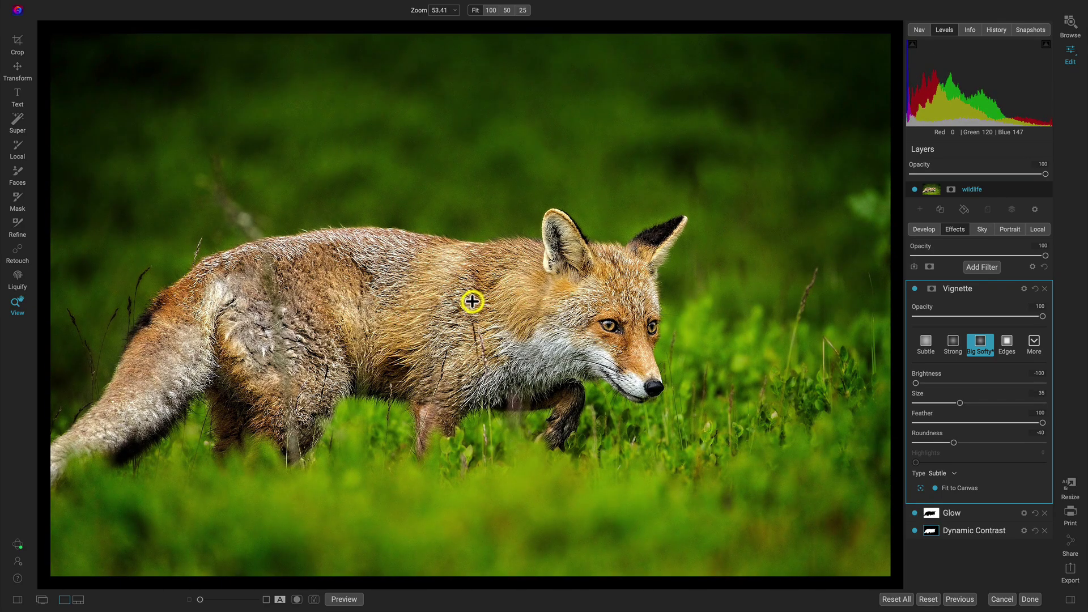
{"action": "left_click", "coordinate": [1014, 316]}
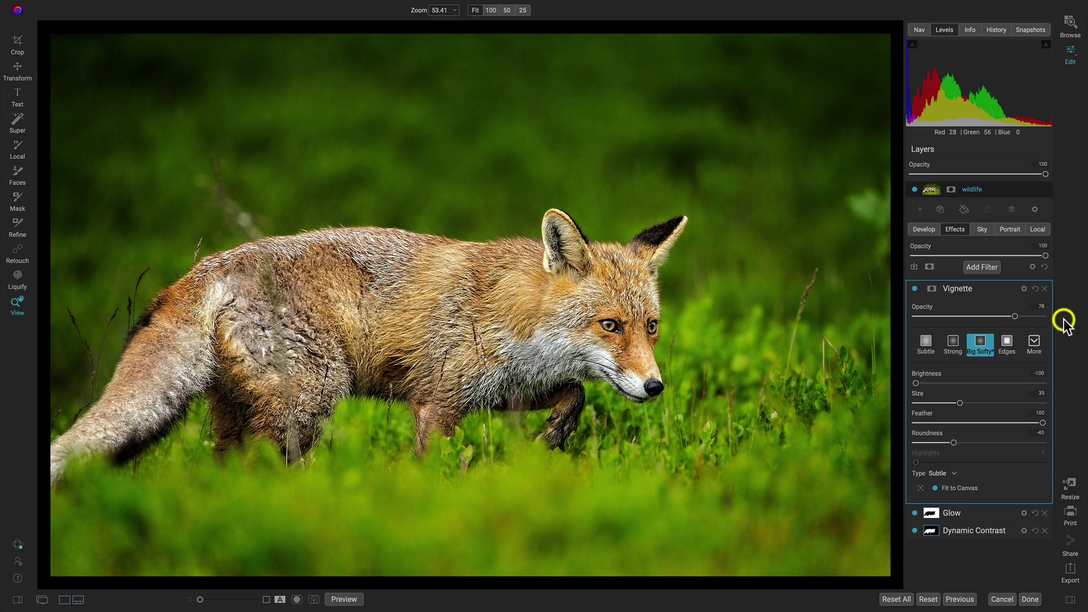
In the Export settings, replace the file name 'pet before' with wildlifeafter, adding no tokens.
{"action": "left_click", "coordinate": [1069, 573]}
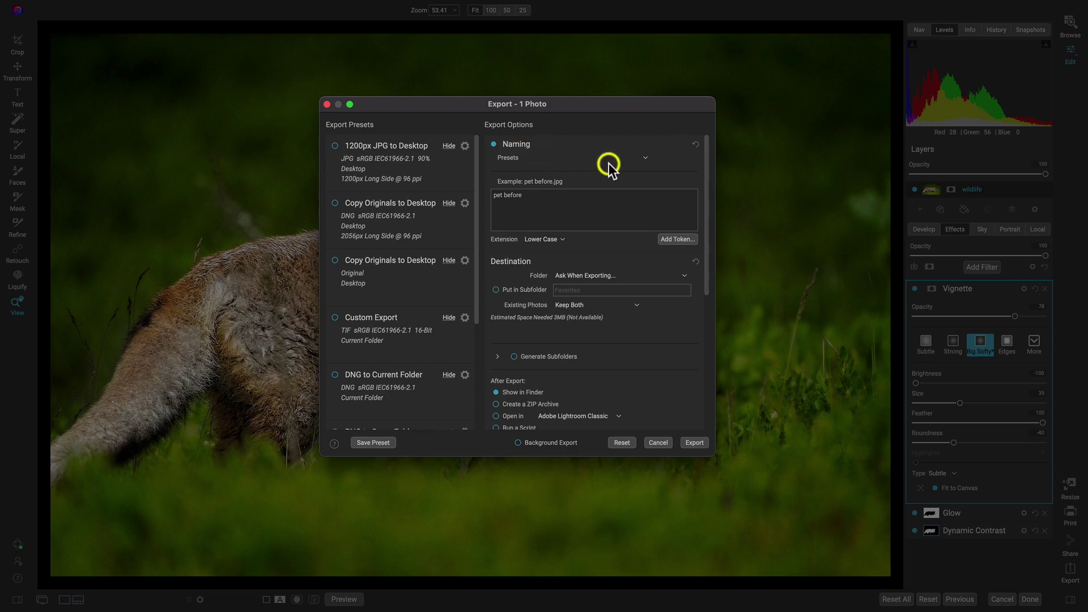
{"action": "double_click", "coordinate": [569, 200]}
{"action": "triple_click", "coordinate": [568, 200]}
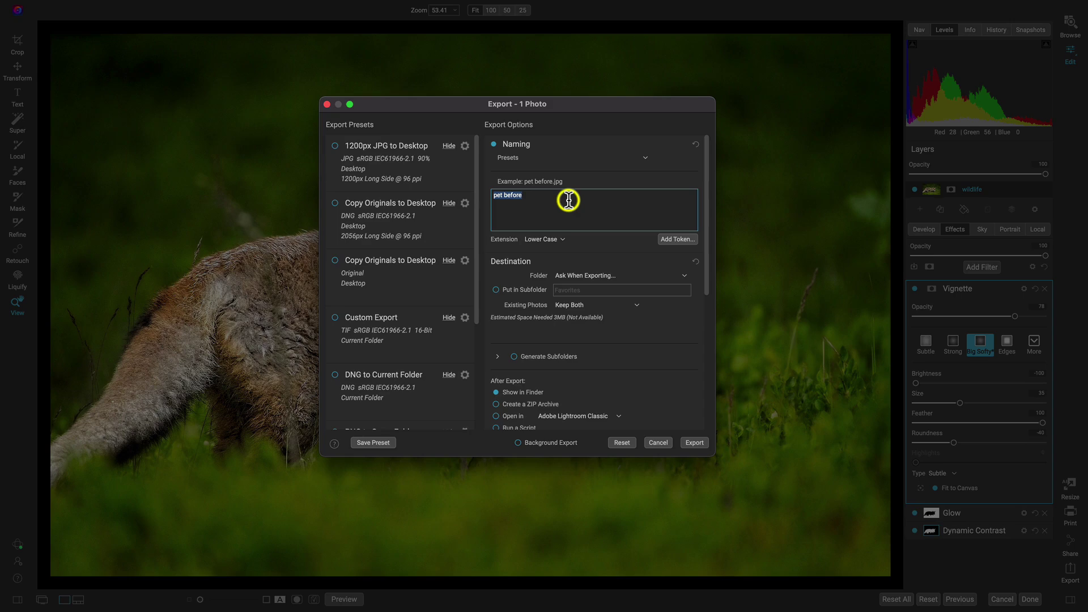
{"action": "type", "text": "wildlifeafter"}
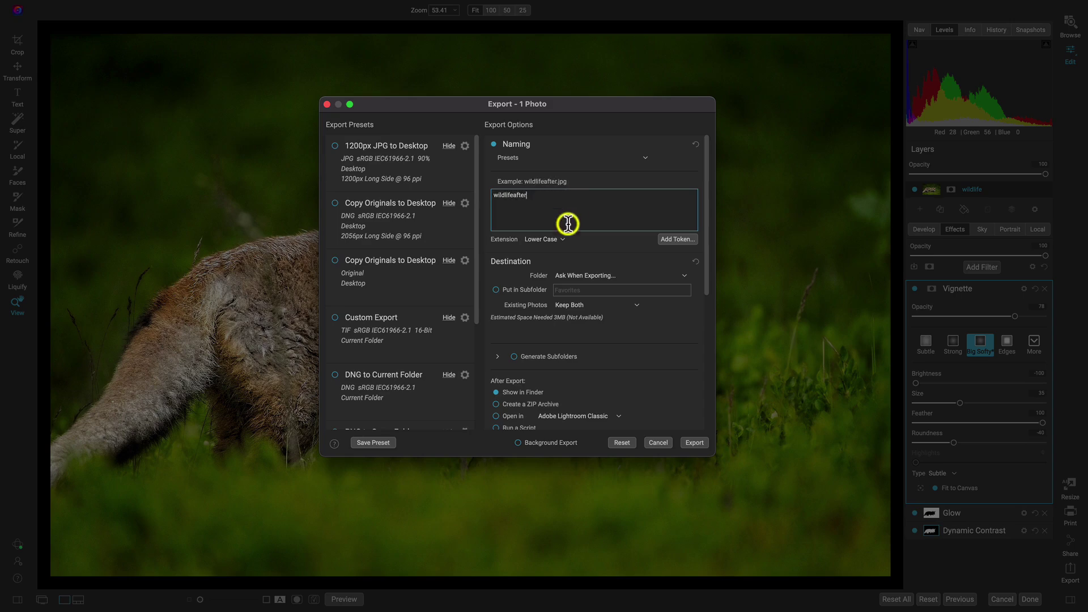
{"action": "left_click", "coordinate": [678, 238]}
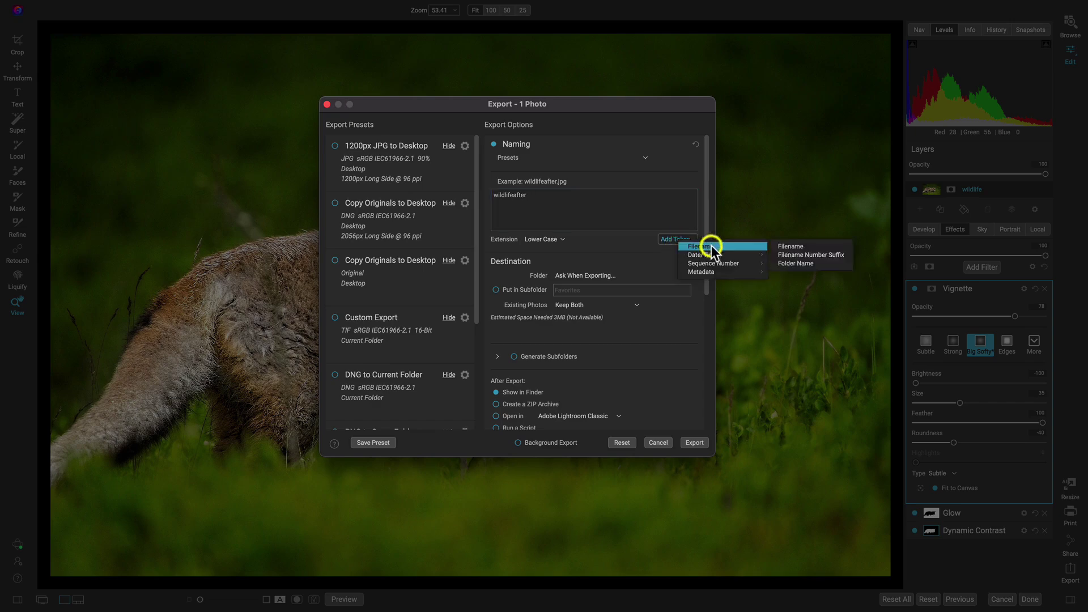
{"action": "mouse_move", "coordinate": [725, 264]}
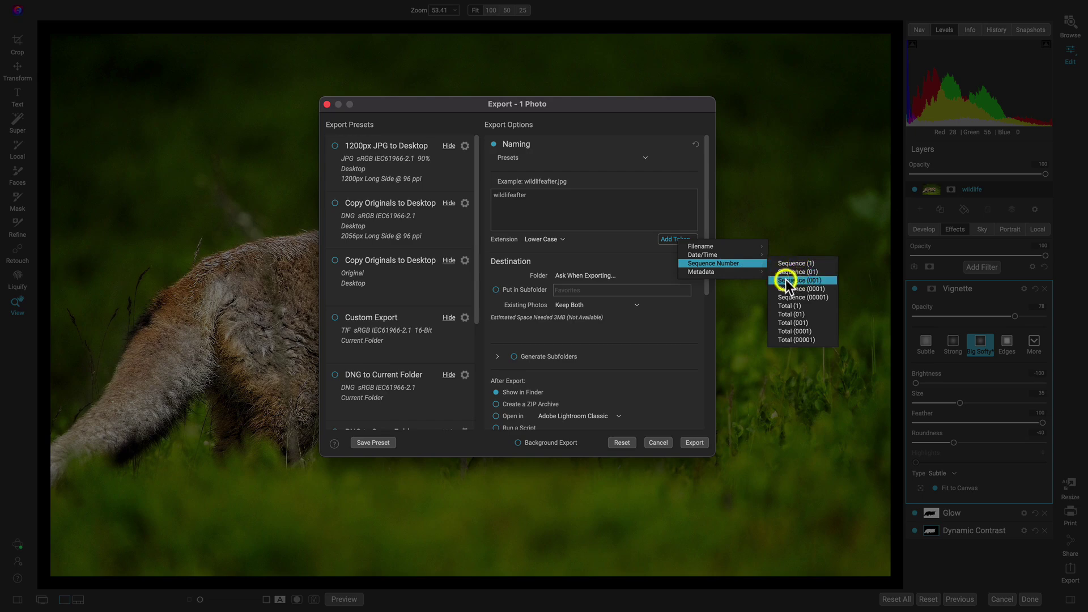
{"action": "left_click", "coordinate": [649, 250]}
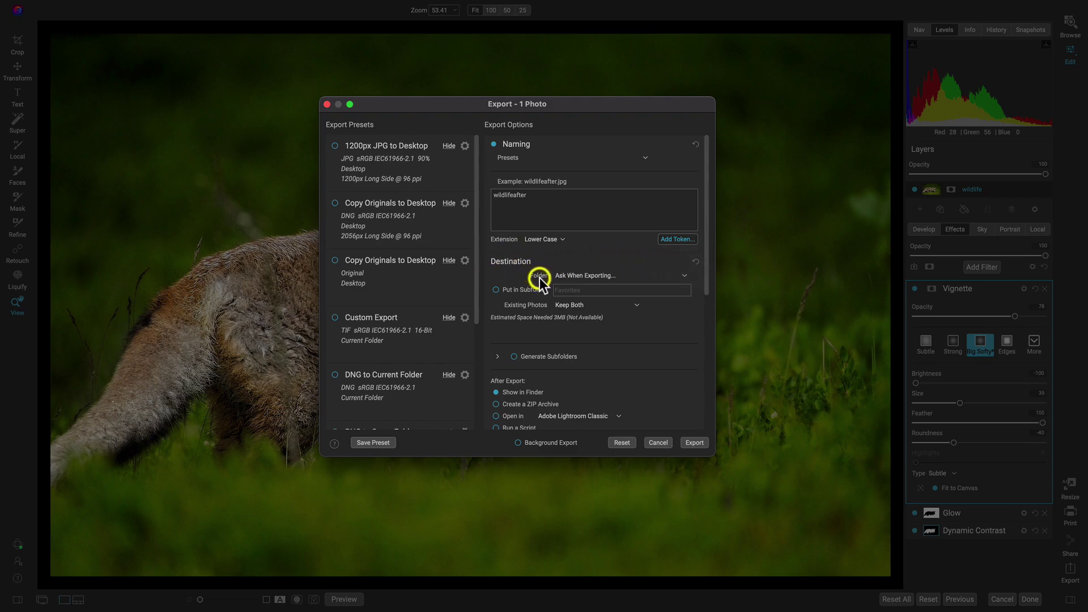
{"action": "left_click", "coordinate": [602, 277]}
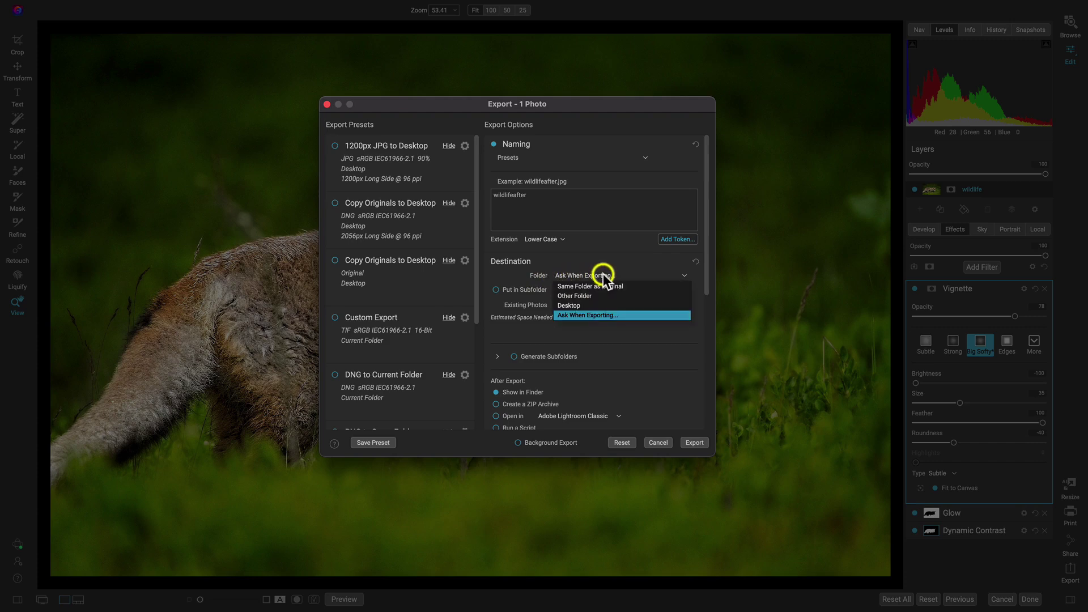
{"action": "left_click", "coordinate": [572, 316]}
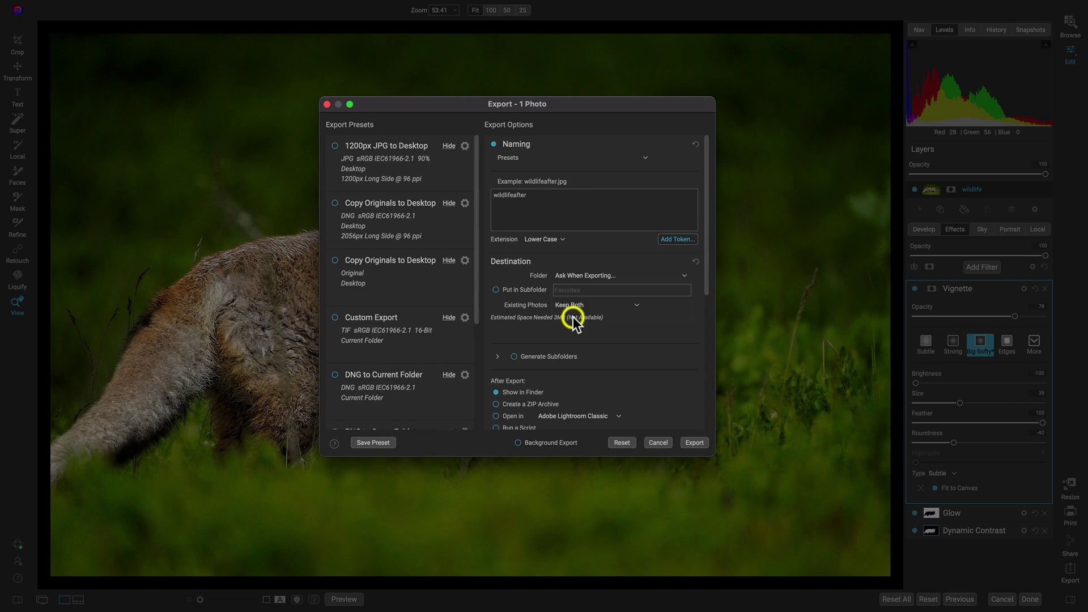
{"action": "scroll", "coordinate": [579, 334], "scroll_direction": "down", "scroll_amount": 5}
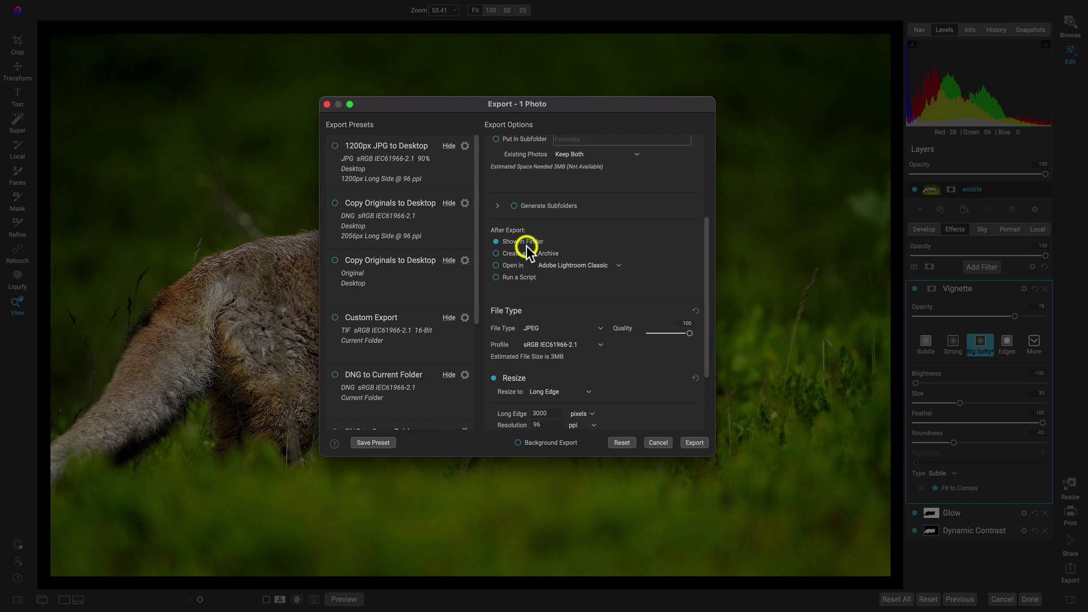
{"action": "scroll", "coordinate": [555, 264], "scroll_direction": "down", "scroll_amount": 3}
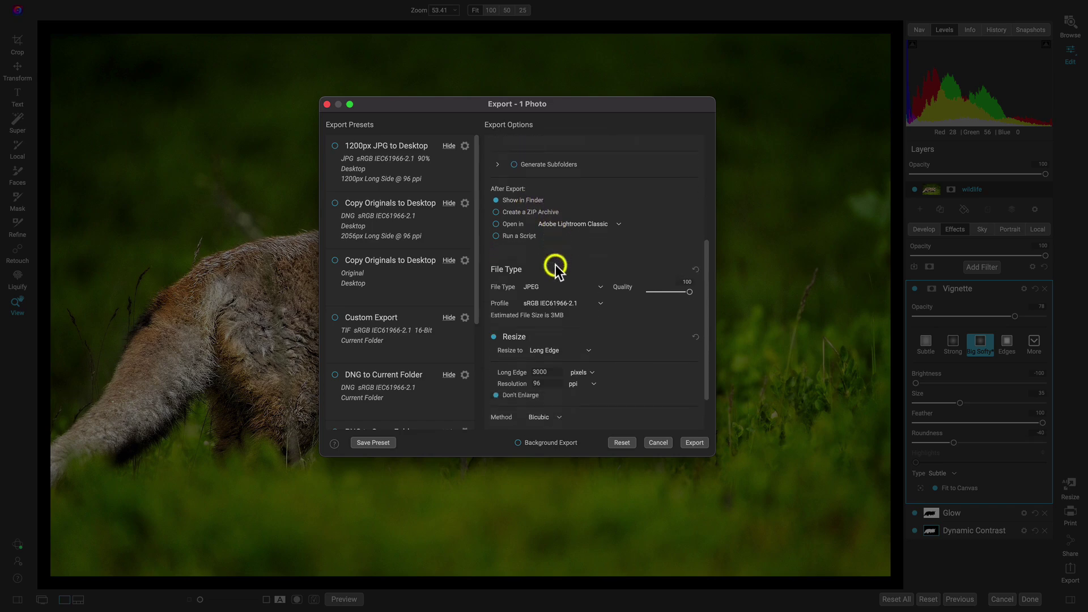
Keep JPEG as the export file type.
{"action": "left_click", "coordinate": [599, 279]}
{"action": "left_click", "coordinate": [544, 291]}
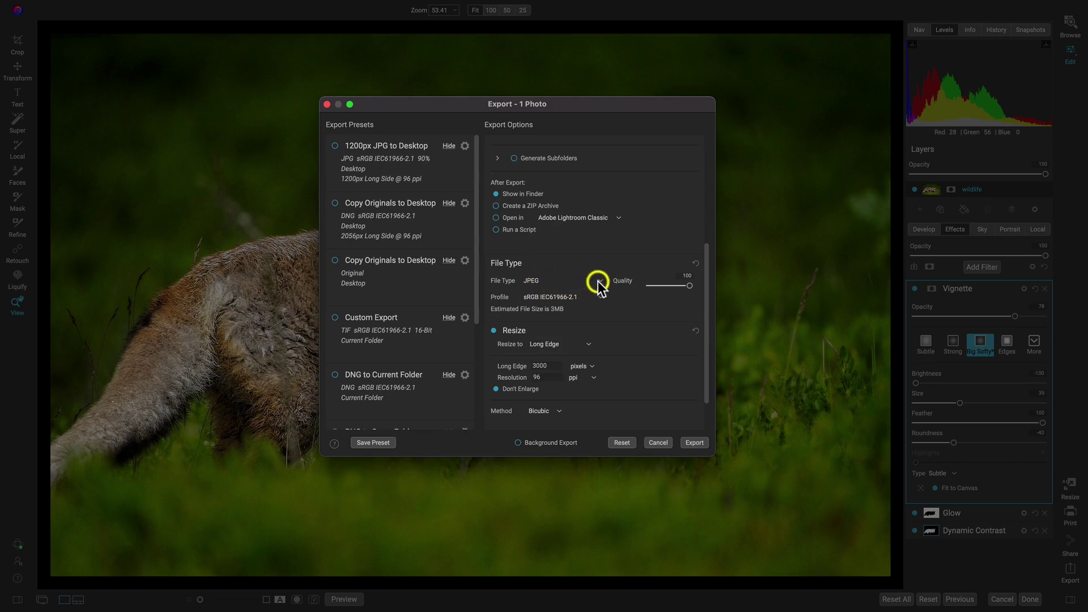
{"action": "scroll", "coordinate": [555, 309], "scroll_direction": "down", "scroll_amount": 3}
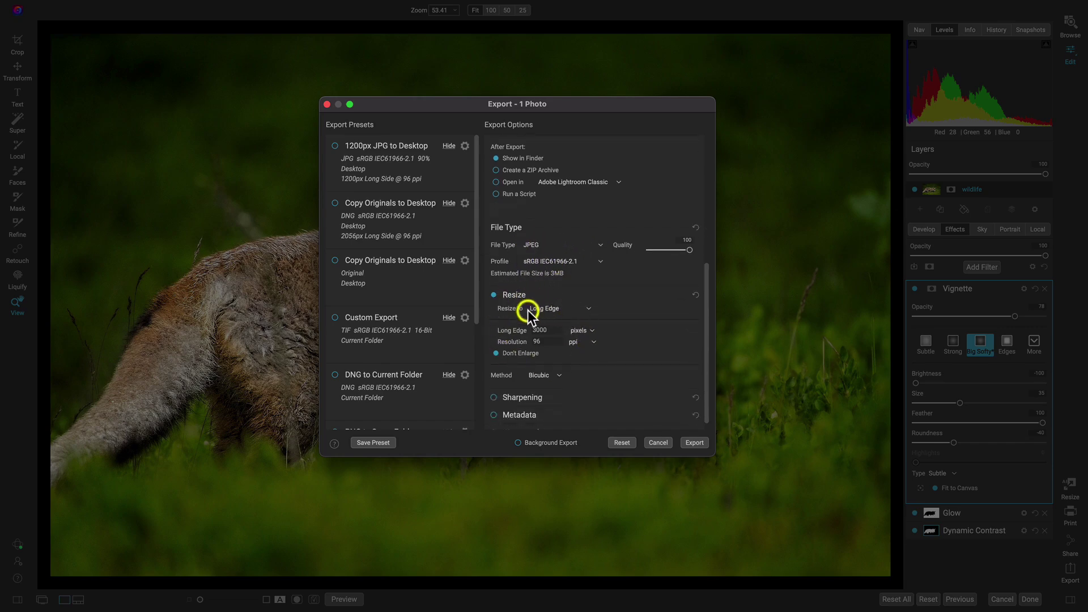
Resize the export by Percentage, set to 50%.
{"action": "left_click", "coordinate": [562, 307]}
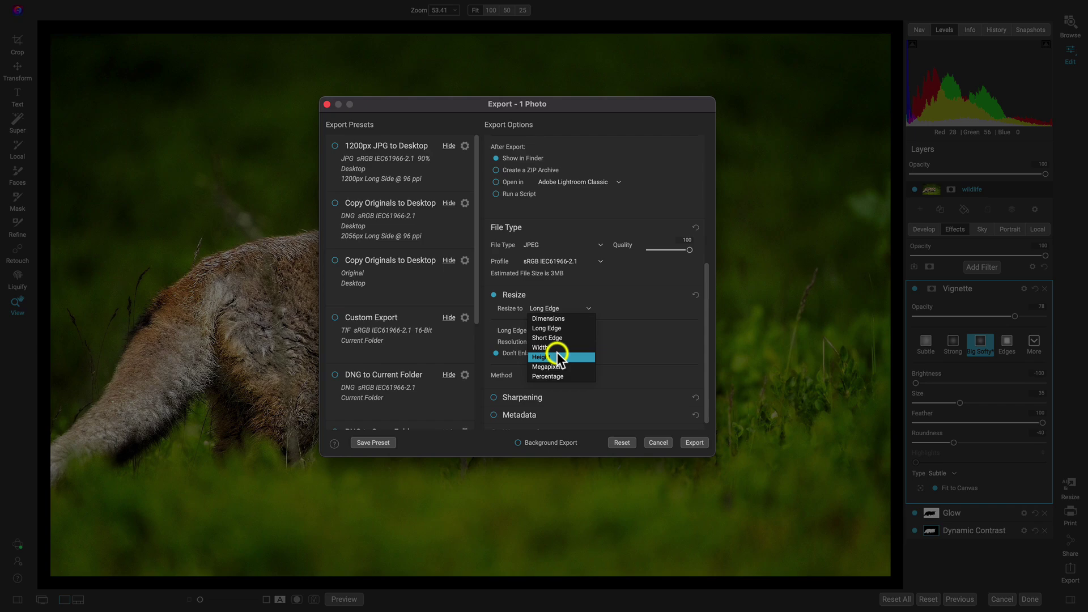
{"action": "left_click", "coordinate": [549, 376]}
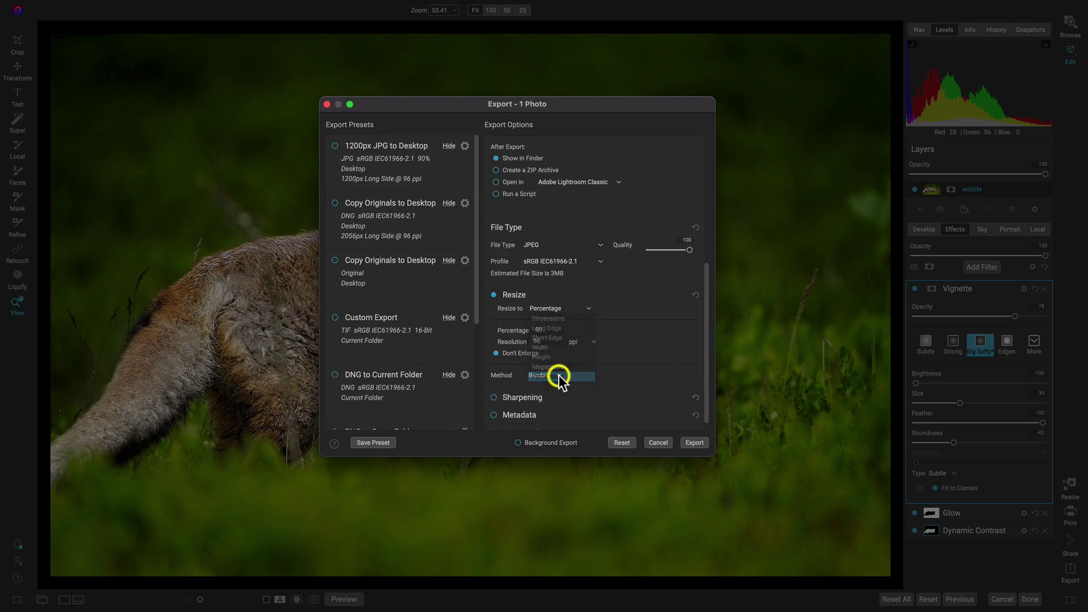
{"action": "left_click", "coordinate": [544, 333]}
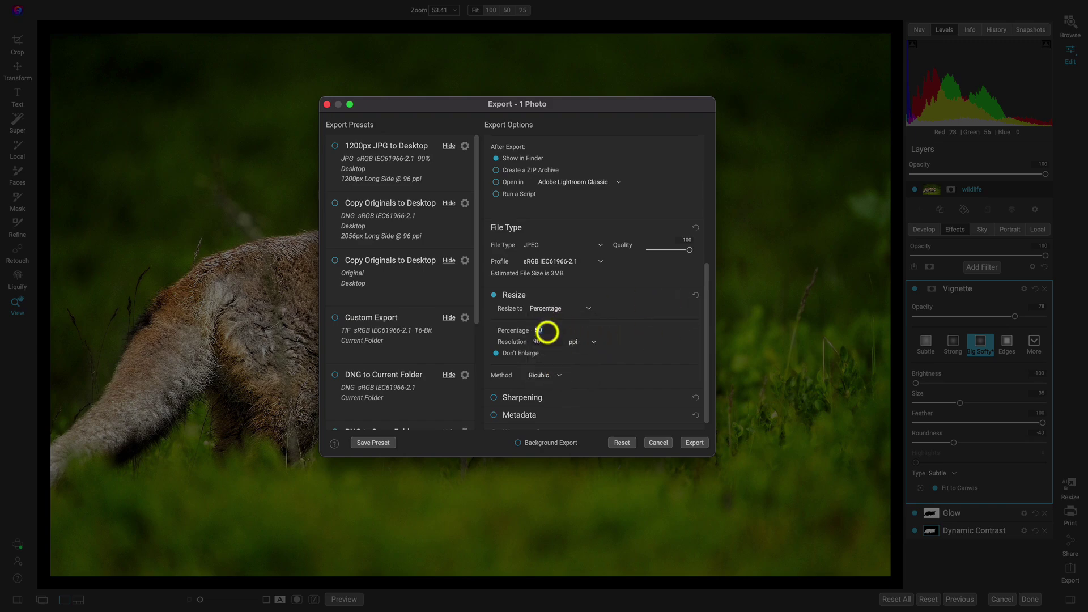
{"action": "type", "text": "75"}
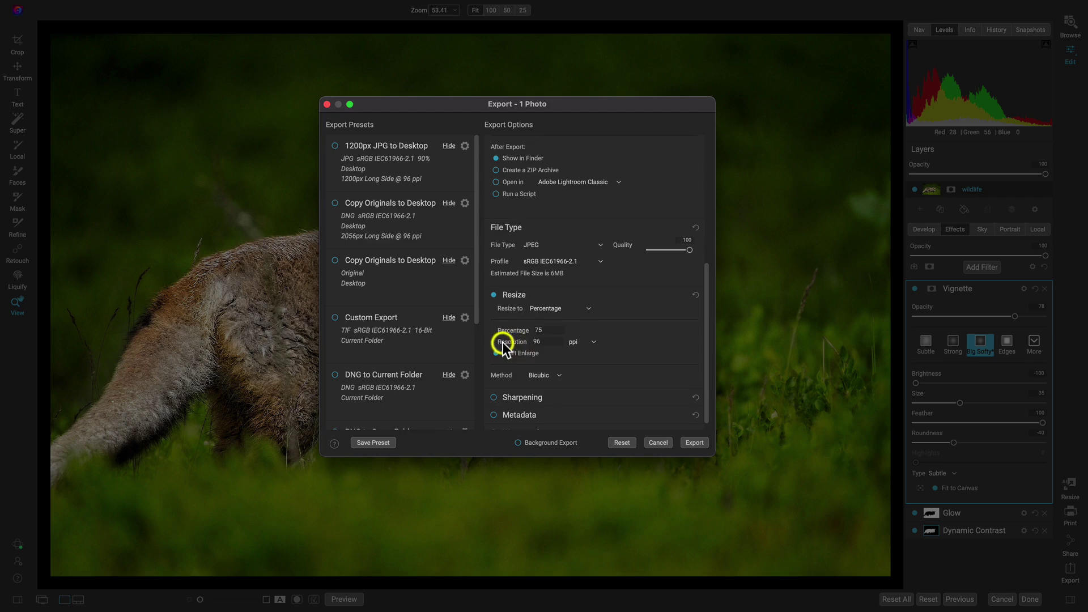
{"action": "left_click", "coordinate": [553, 343]}
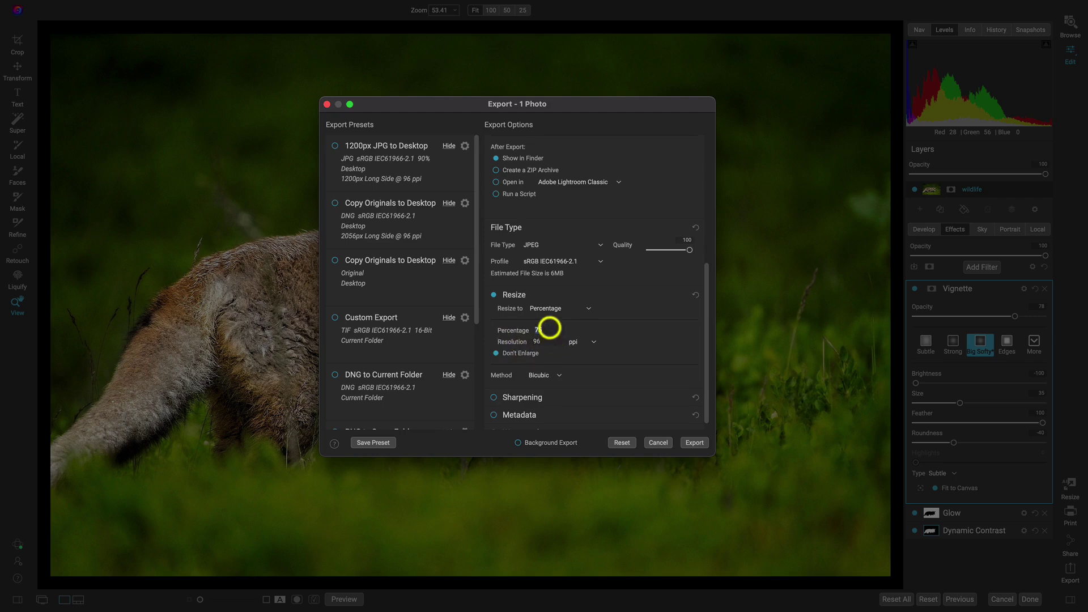
{"action": "type", "text": "50"}
{"action": "mouse_move", "coordinate": [674, 298]}
{"action": "scroll", "coordinate": [644, 298], "scroll_direction": "down", "scroll_amount": 1}
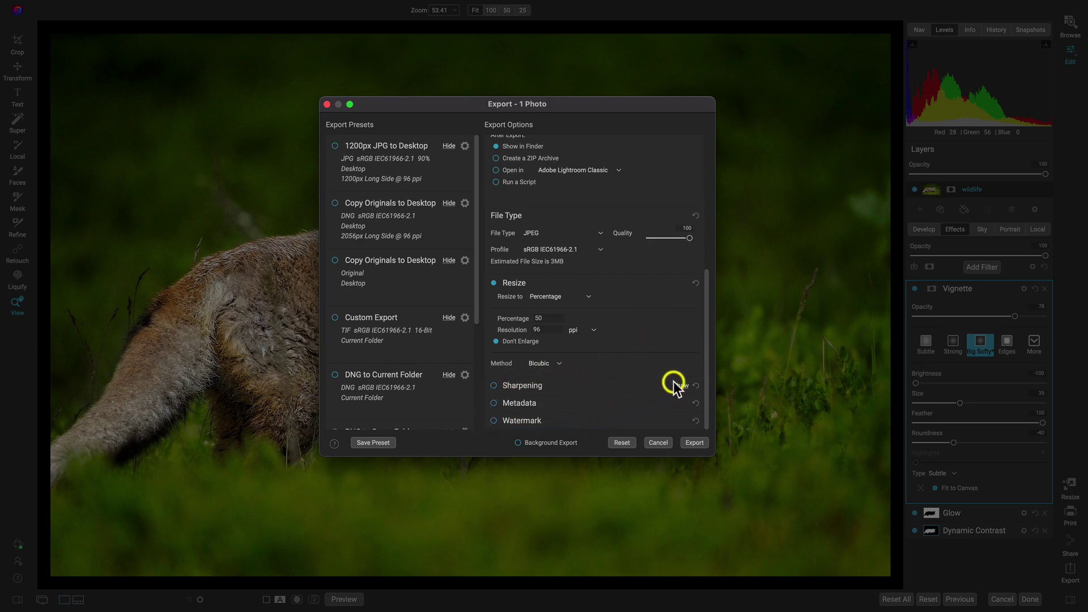
Leave output sharpening off and start the export to pick a destination folder.
{"action": "left_click", "coordinate": [679, 384]}
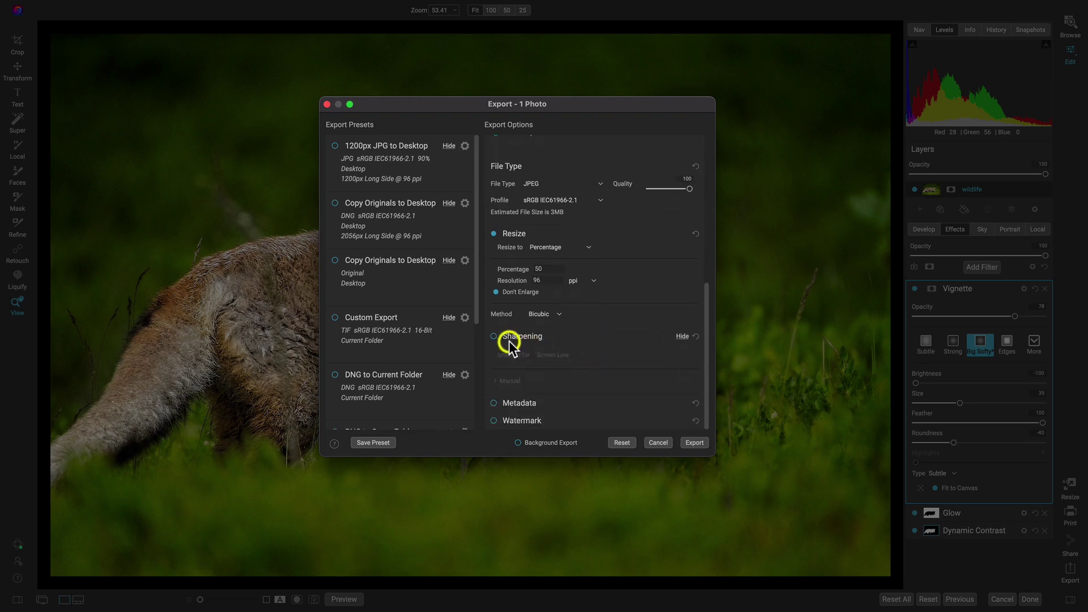
{"action": "left_click", "coordinate": [494, 337]}
{"action": "left_click", "coordinate": [493, 336]}
{"action": "scroll", "coordinate": [650, 304], "scroll_direction": "up", "scroll_amount": 5}
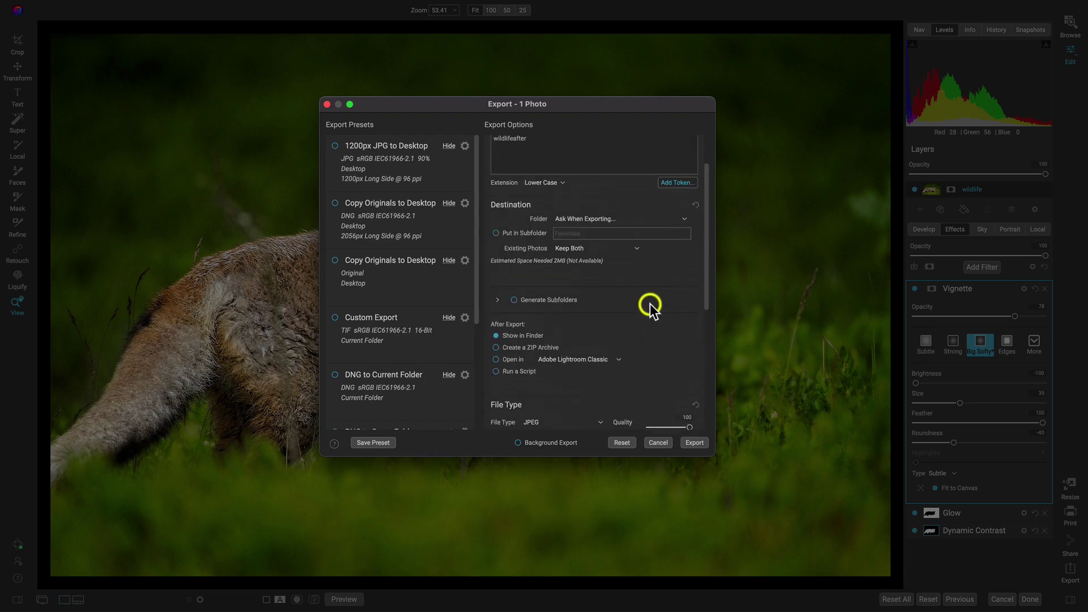
{"action": "left_click", "coordinate": [696, 444]}
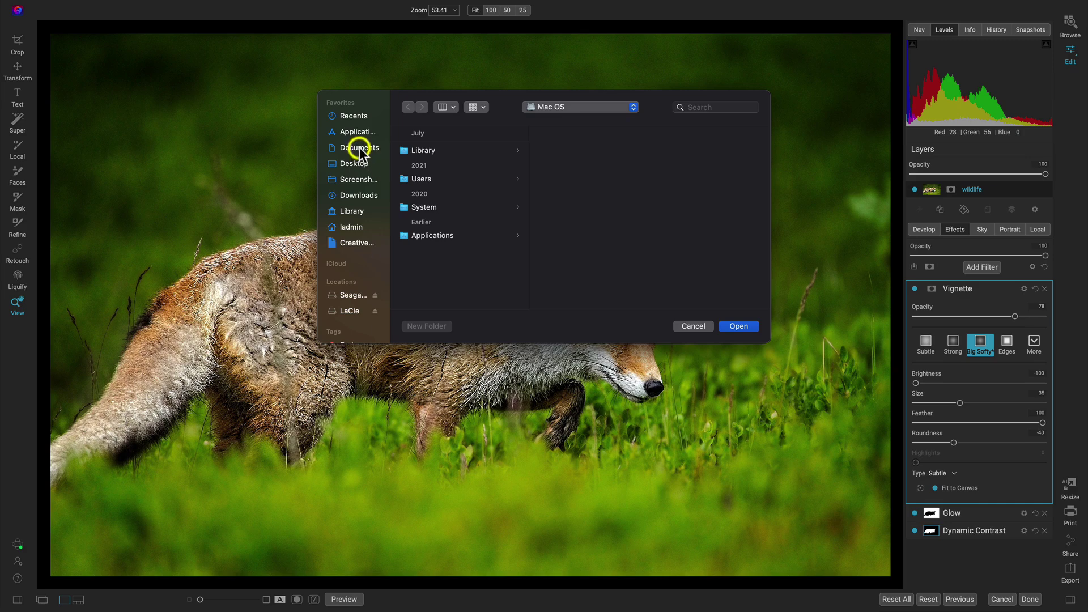
Save the export to the LaCie drive's Click and Create Course folder, then select wildlifeafter.jpg.
{"action": "left_click", "coordinate": [350, 310]}
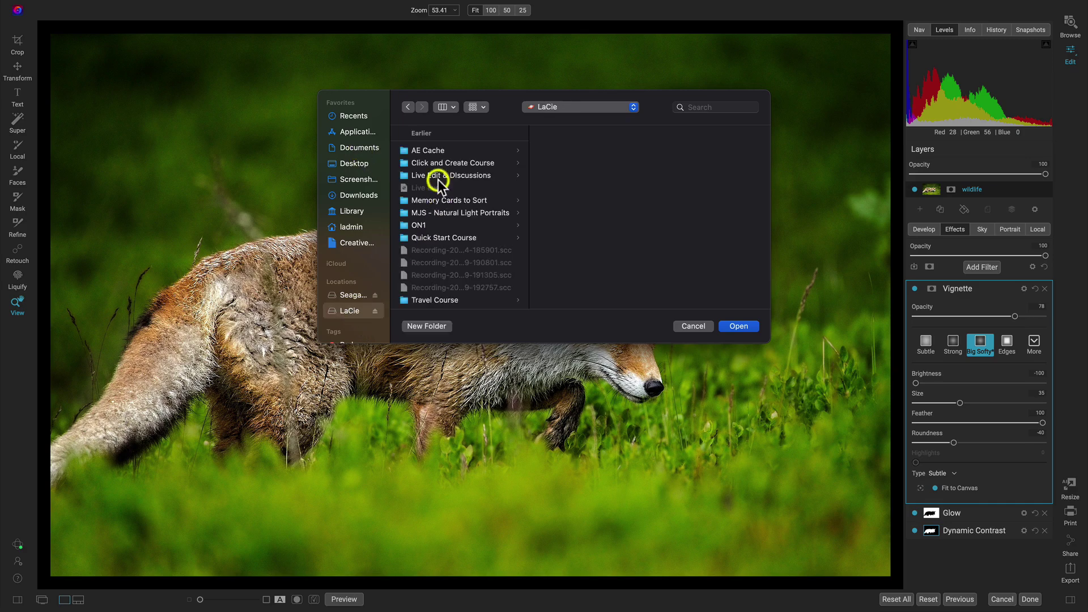
{"action": "left_click", "coordinate": [445, 163]}
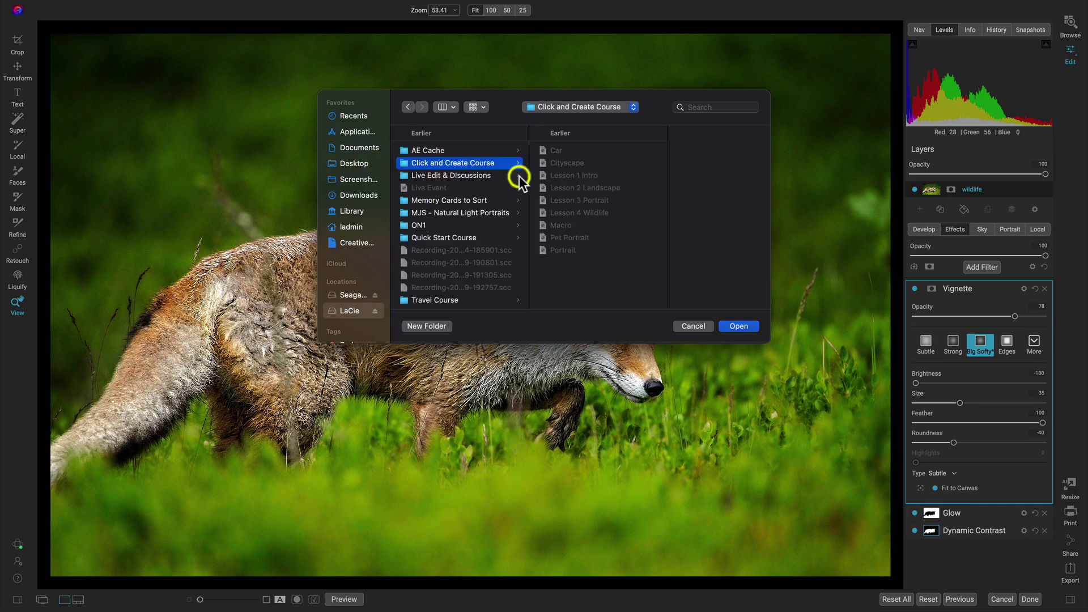
{"action": "left_click", "coordinate": [739, 327]}
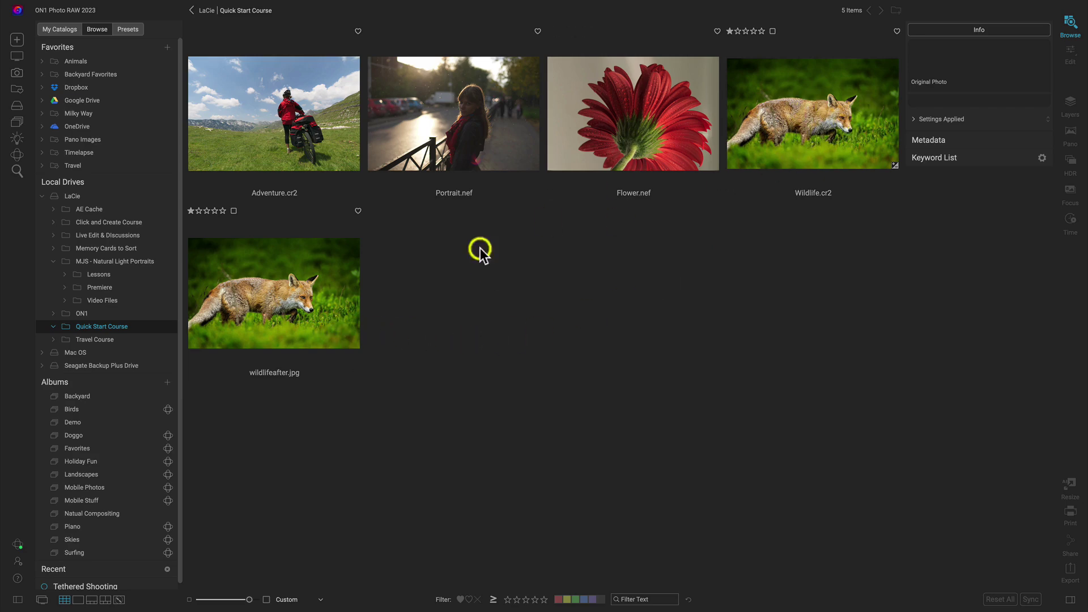
{"action": "left_click", "coordinate": [295, 306]}
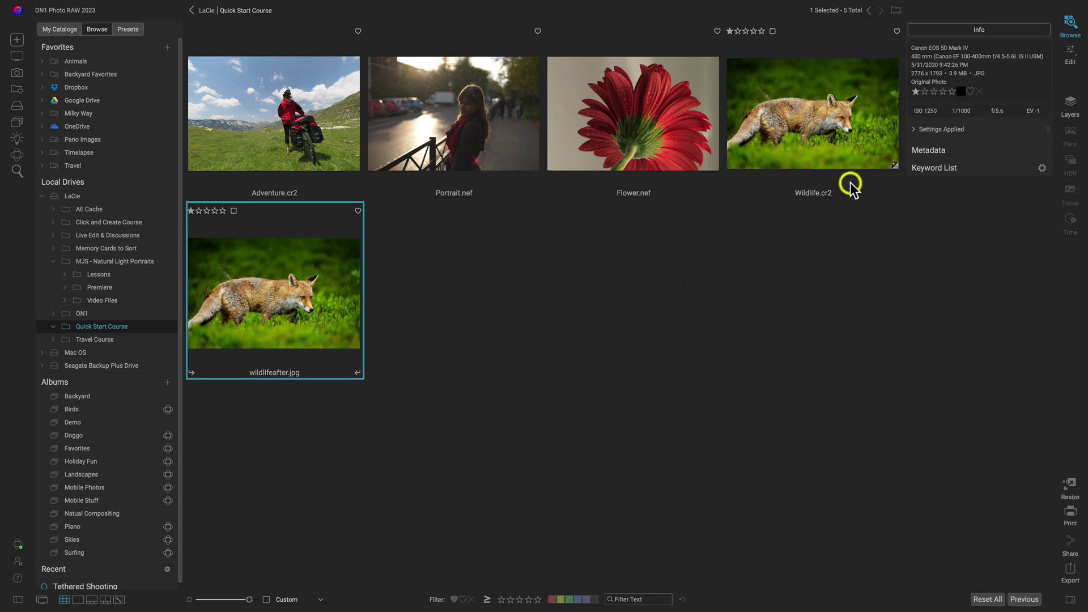